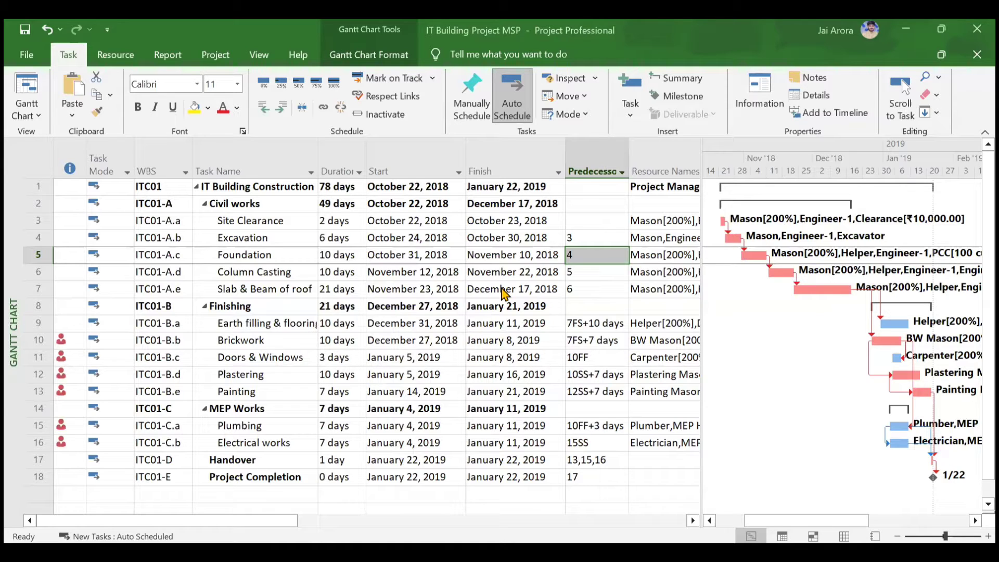
Step: Open the Resource Usage view and examine the Plumber's assigned work hours and Plumbing assignment
click(645, 421)
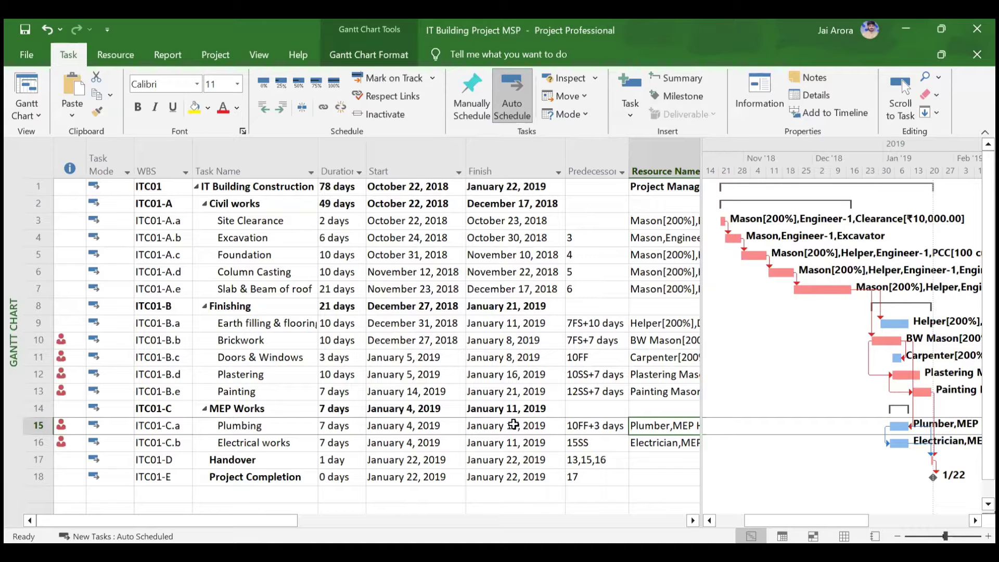
click(32, 116)
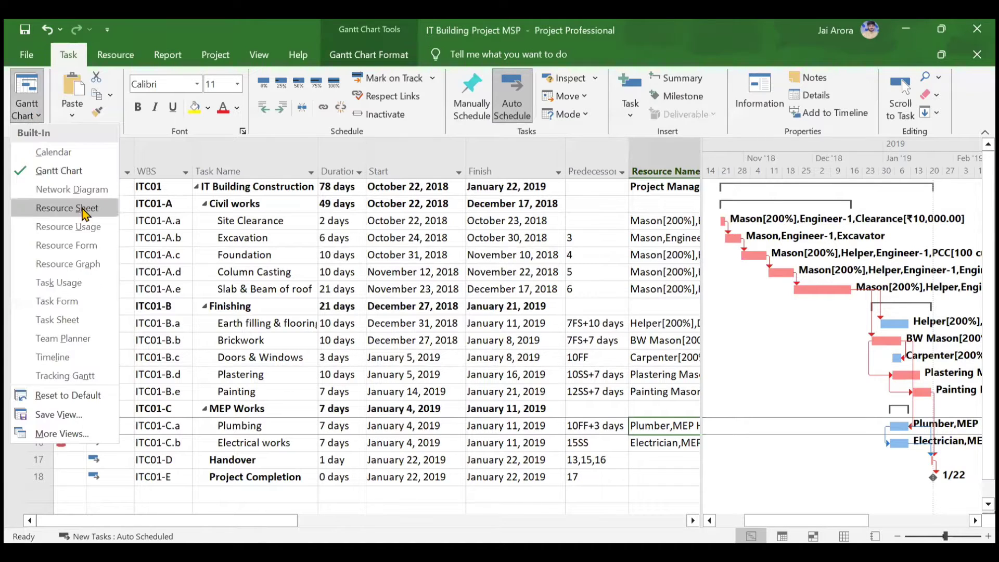
click(68, 226)
scroll(242, 313, down, 1)
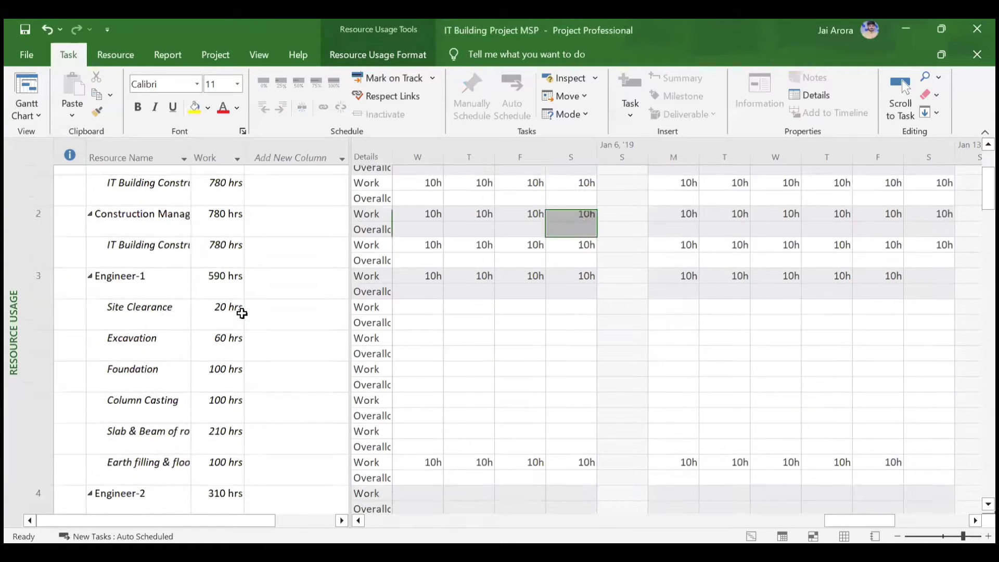
scroll(241, 313, down, 10)
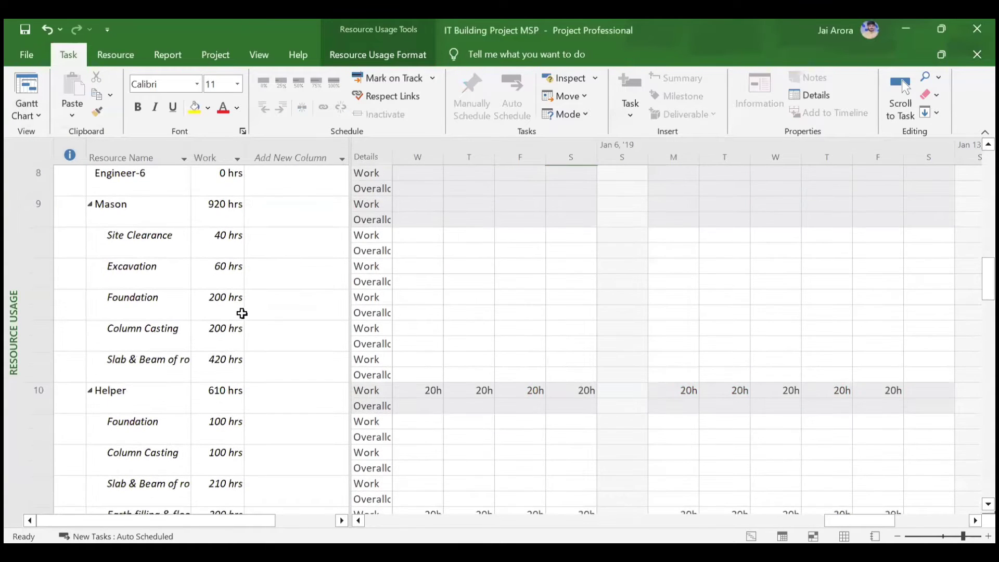
scroll(242, 312, down, 4)
scroll(242, 312, down, 1)
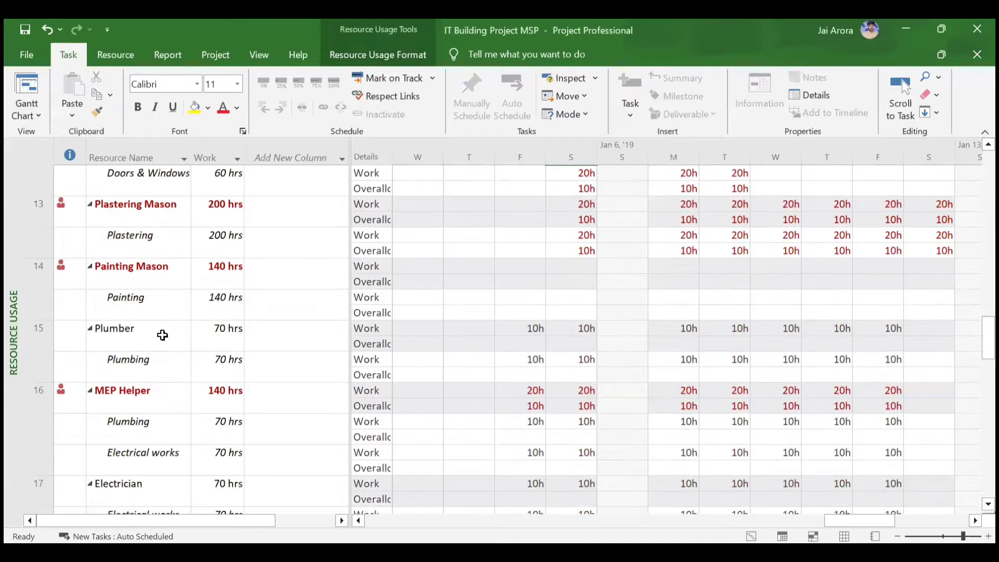
click(218, 337)
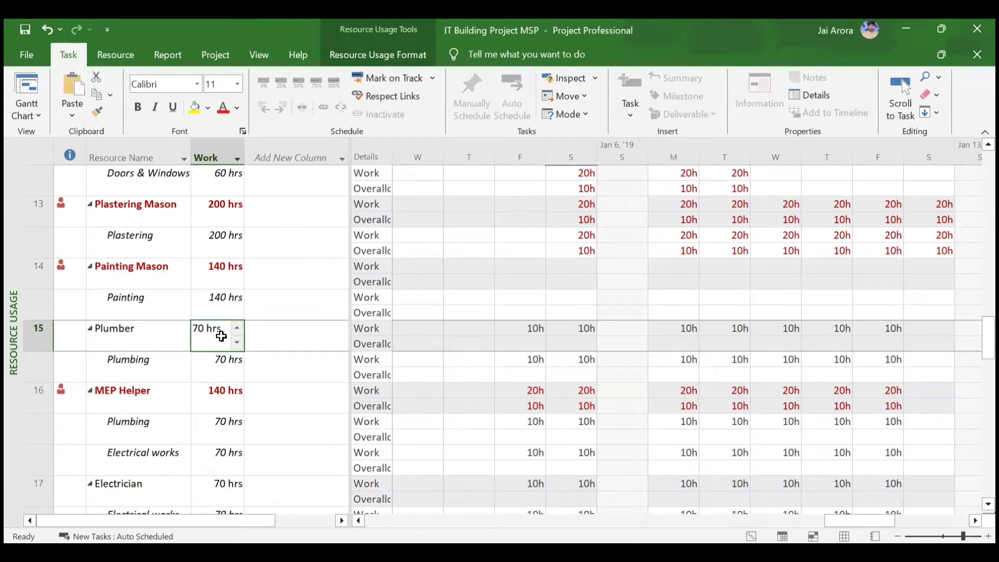
click(150, 365)
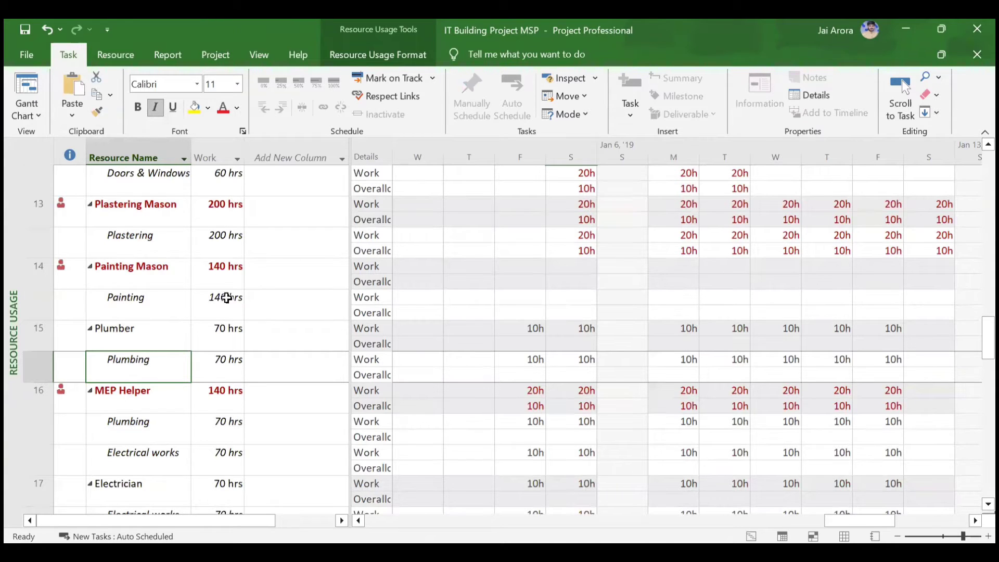
Step: Return to the Gantt Chart and review the Plumbing task's resource names, cost, task type and effort-driven columns
click(27, 93)
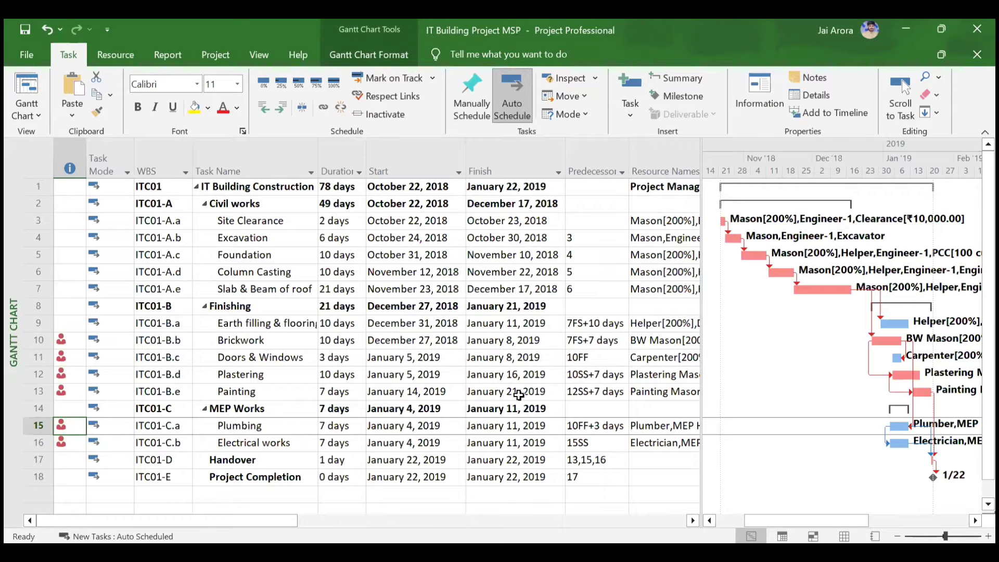
scroll(518, 395, right, 5)
scroll(518, 394, right, 10)
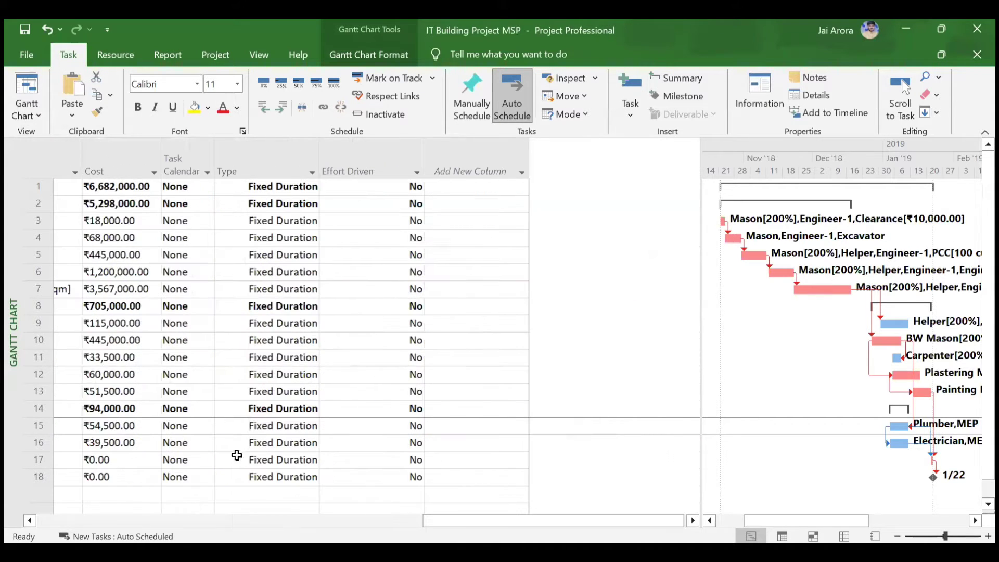
scroll(229, 445, left, 5)
scroll(263, 442, left, 3)
scroll(338, 448, right, 2)
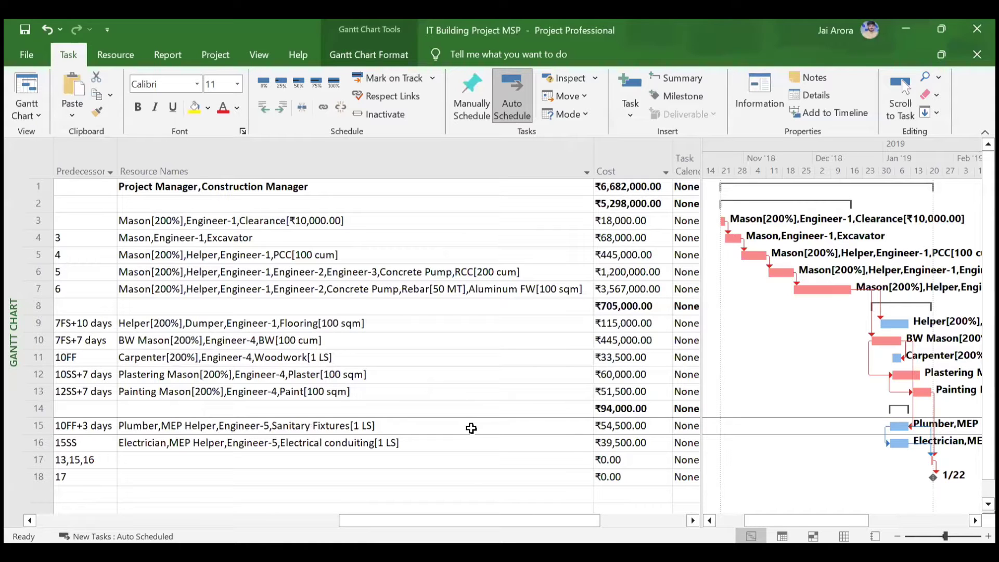
scroll(471, 428, left, 3)
scroll(471, 427, left, 5)
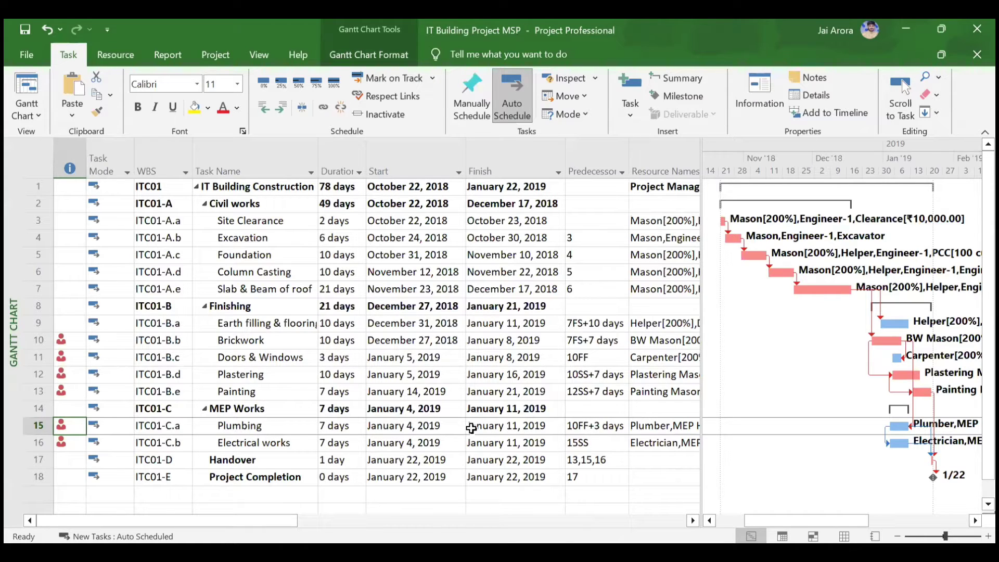
Step: View the Plumber calendar's work weeks in Change Working Time, and close the dialog without changes
click(225, 61)
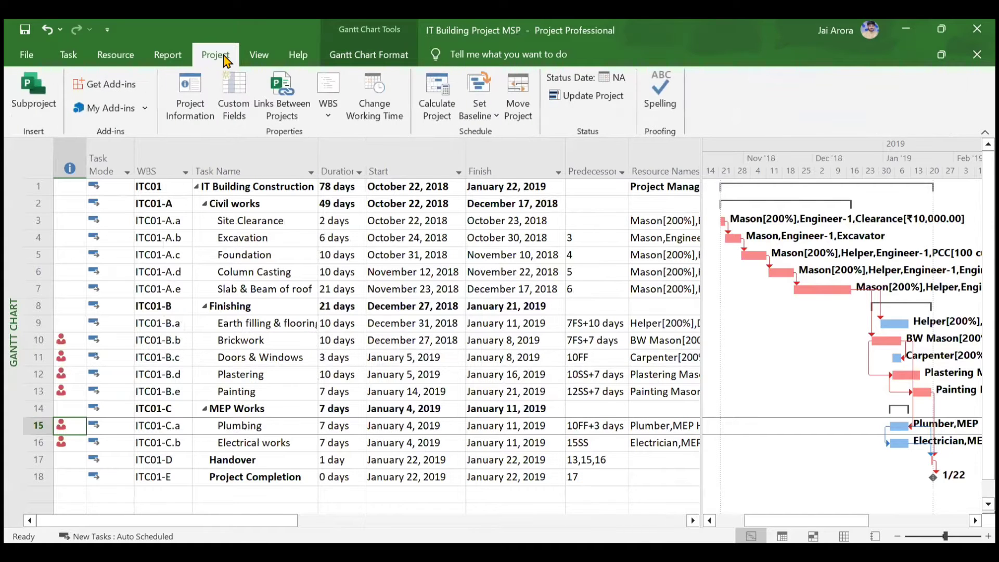
click(375, 115)
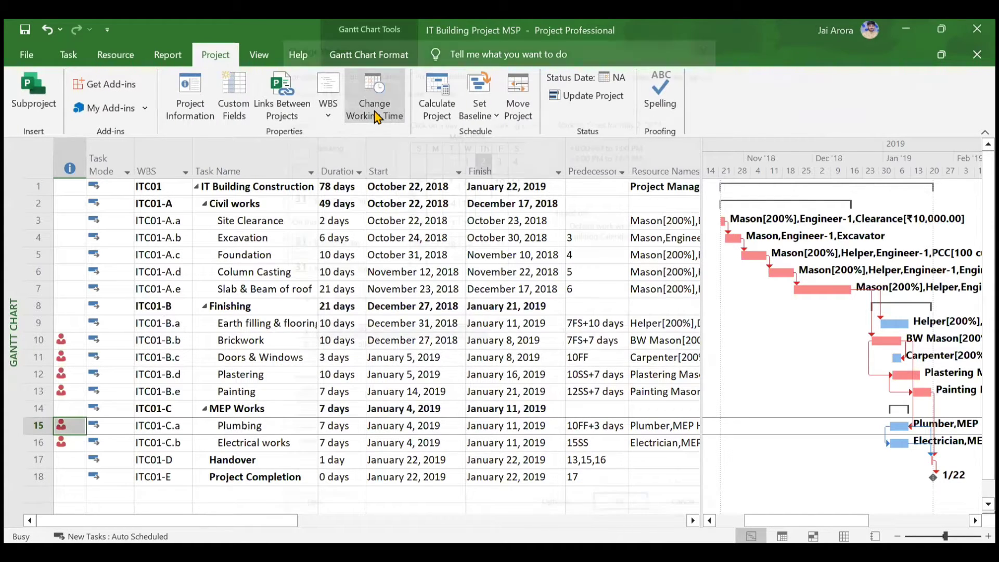
click(489, 69)
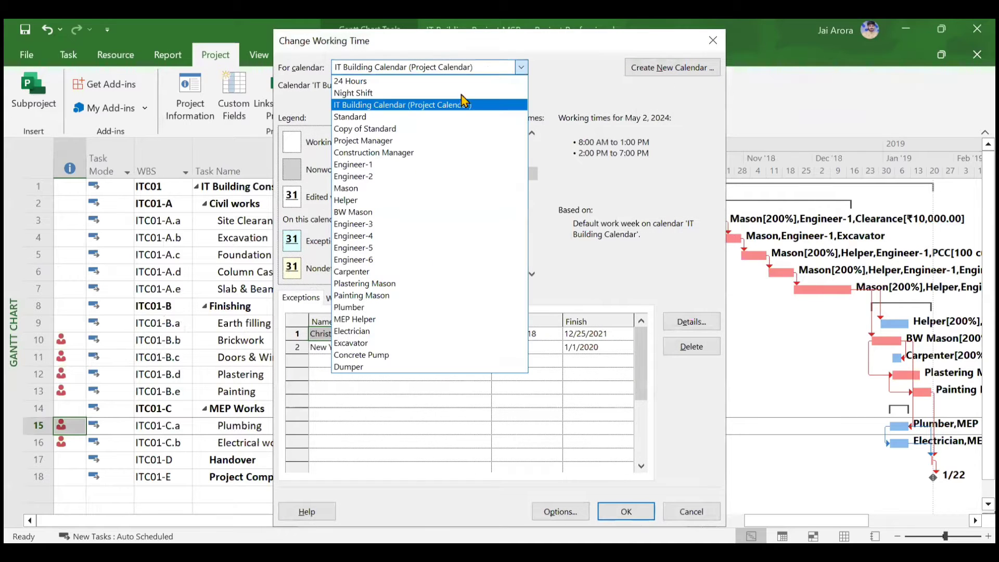
click(390, 308)
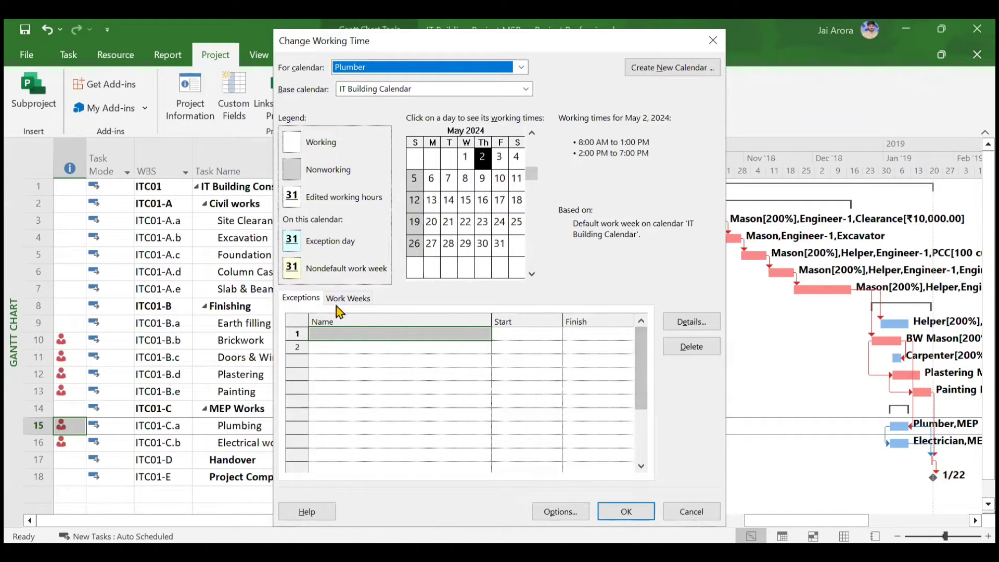
click(358, 302)
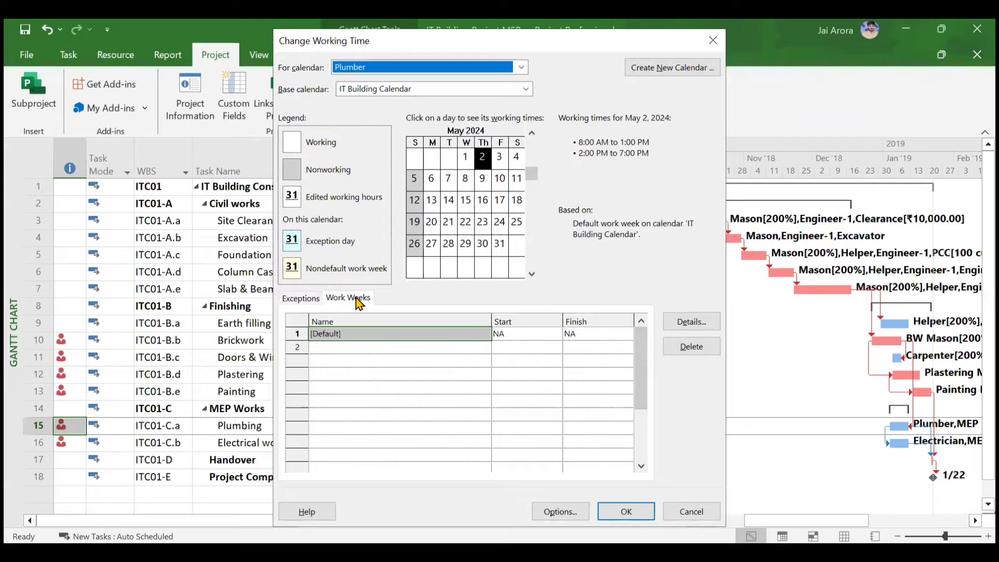
click(713, 41)
Step: Switch to the Resource Sheet and open the Plumber's working-time calendar from its resource information
click(62, 57)
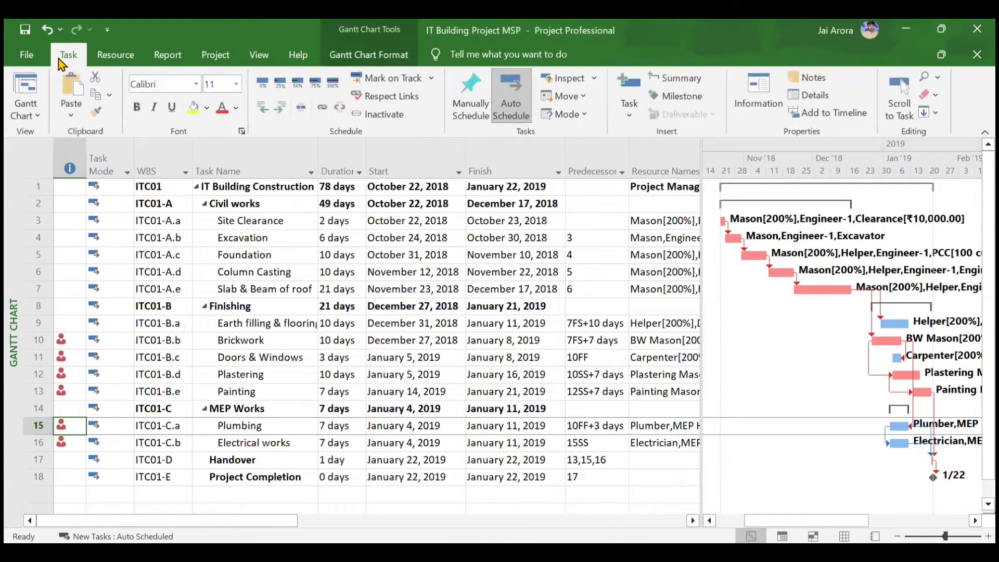
click(26, 110)
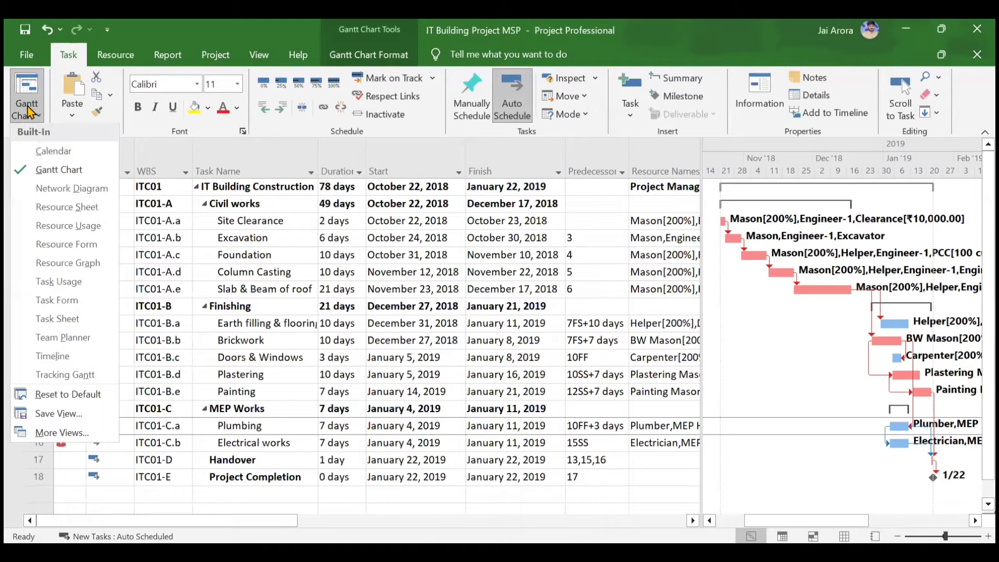
click(66, 208)
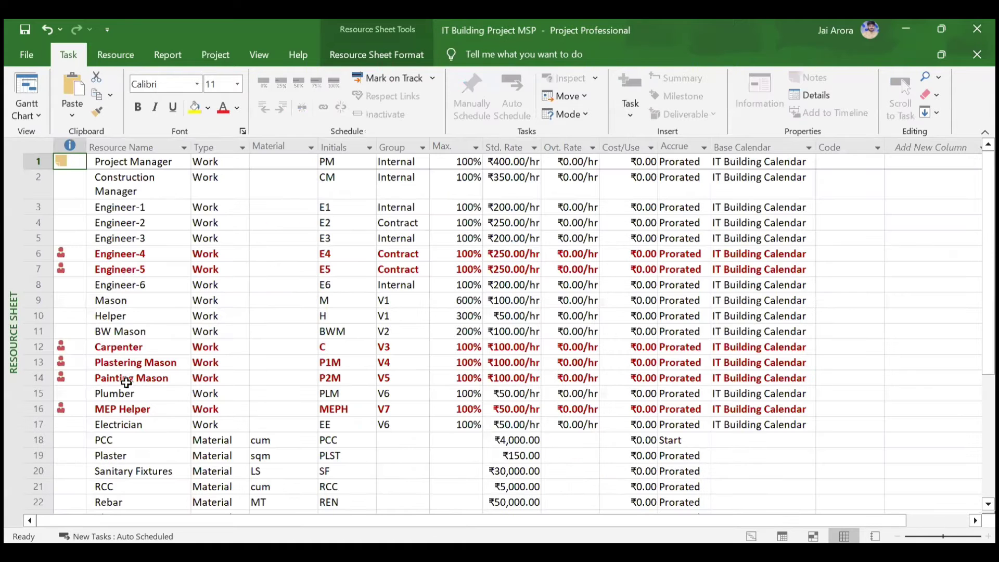
click(124, 393)
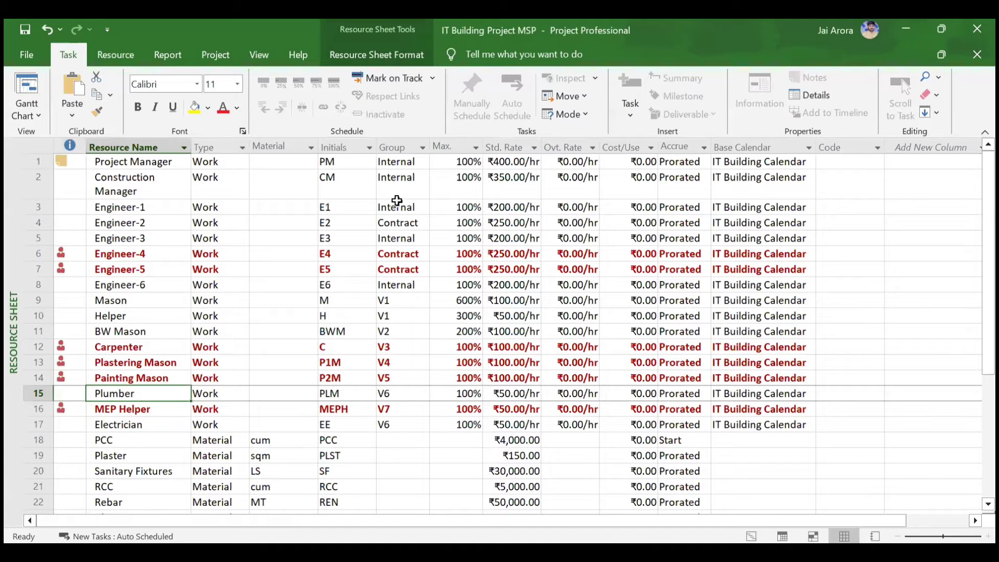
click(128, 55)
click(245, 98)
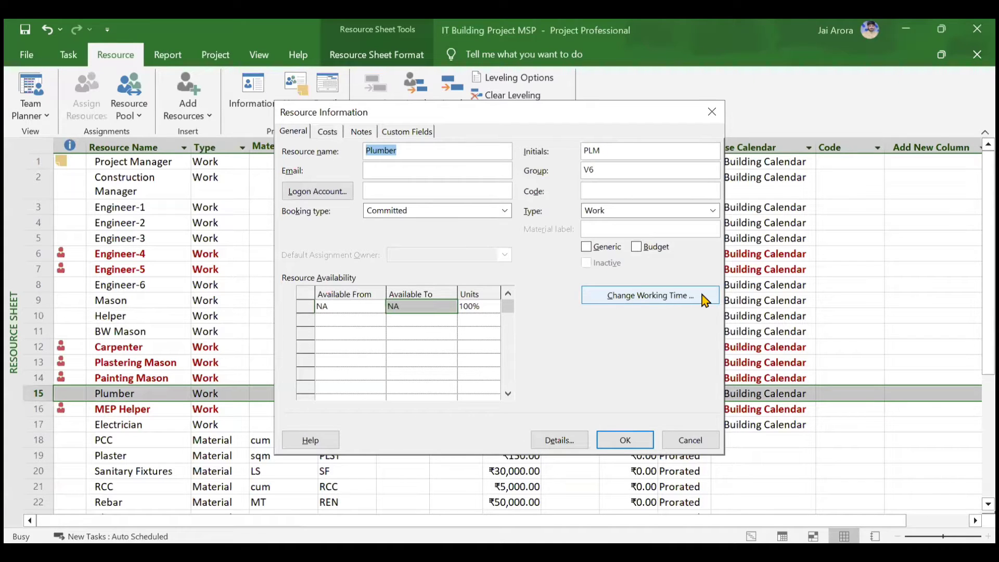
click(667, 302)
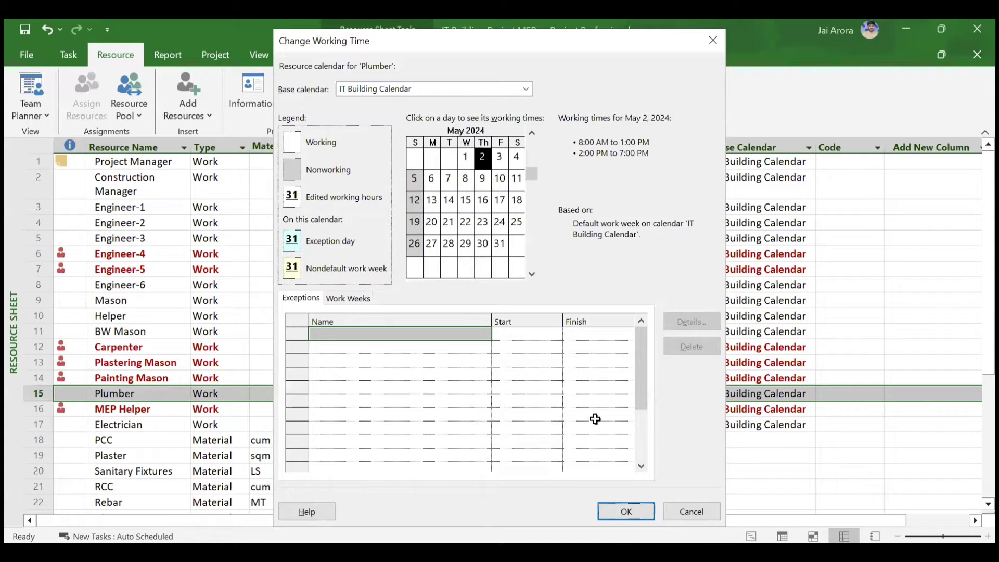
Step: Show the Plumber calendar's work weeks and check the working times for May 16, 2024
click(327, 299)
click(353, 304)
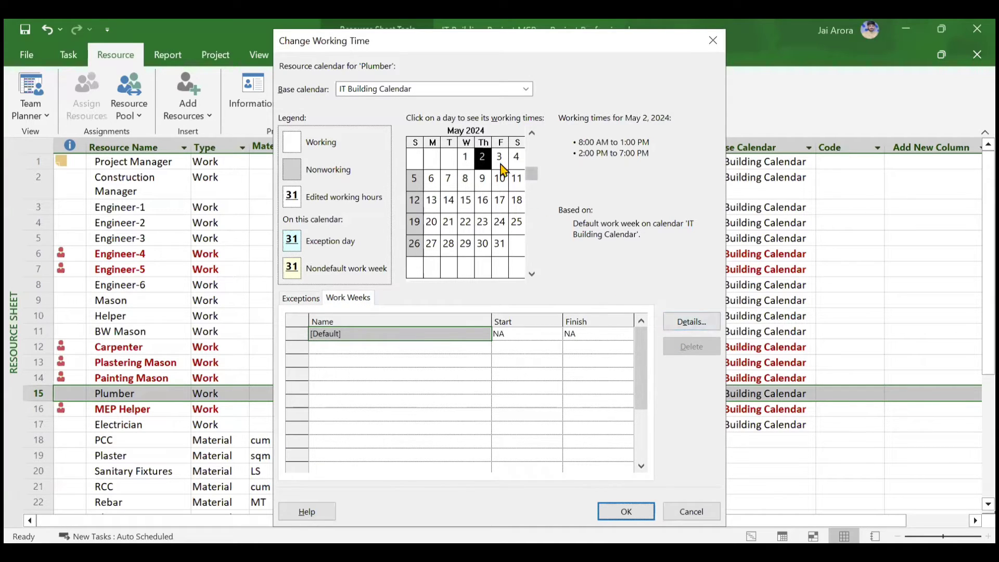
click(481, 197)
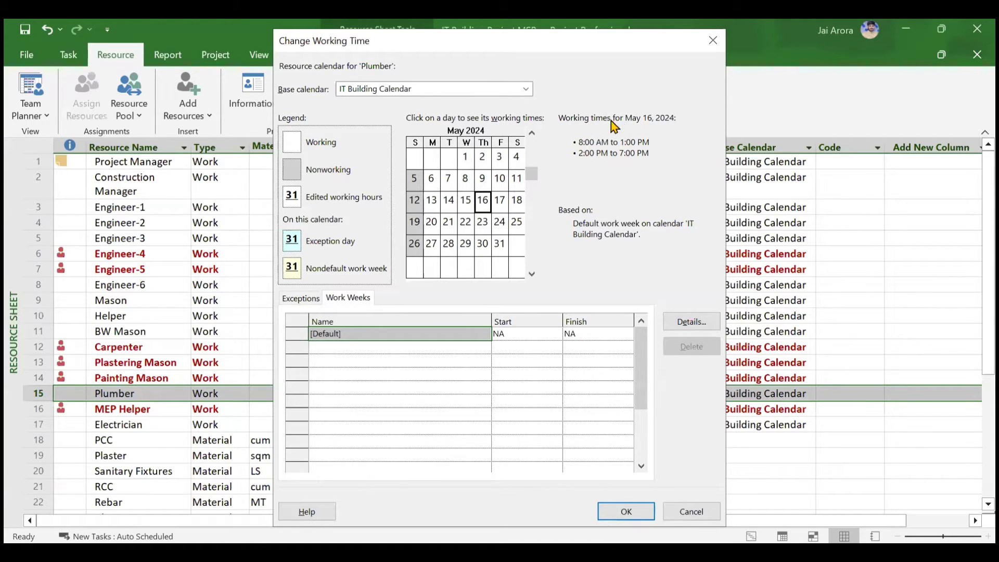
Step: Open the default work week's details and review the weekday working times from Monday to Friday
click(690, 322)
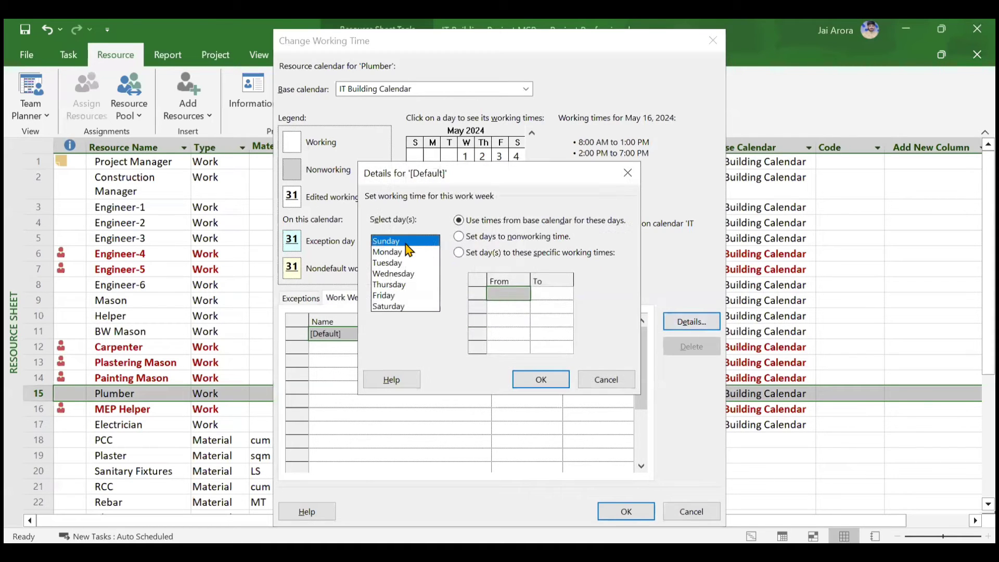
click(415, 252)
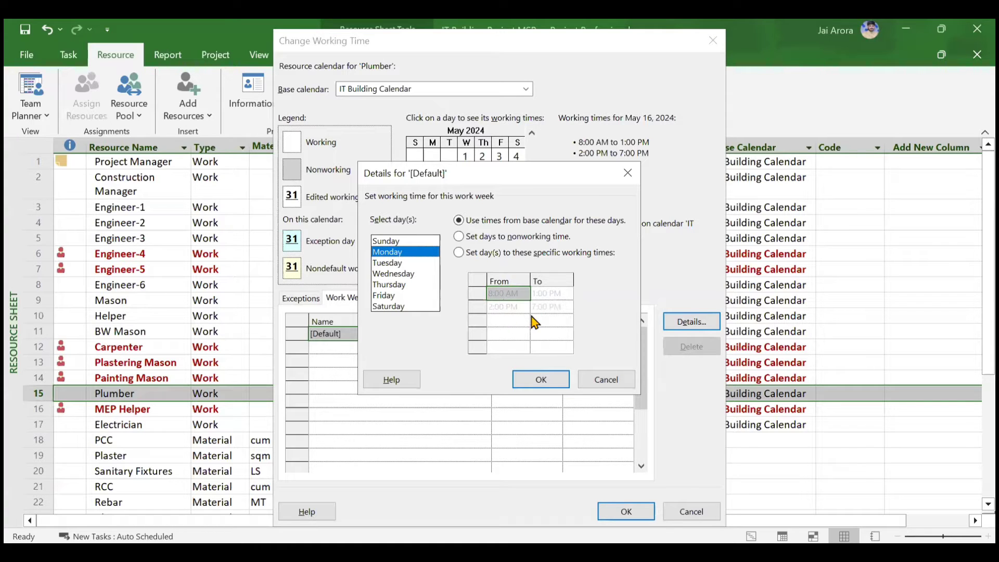
key(Down)
key(Down)
key(Down)
key(Down)
key(Down)
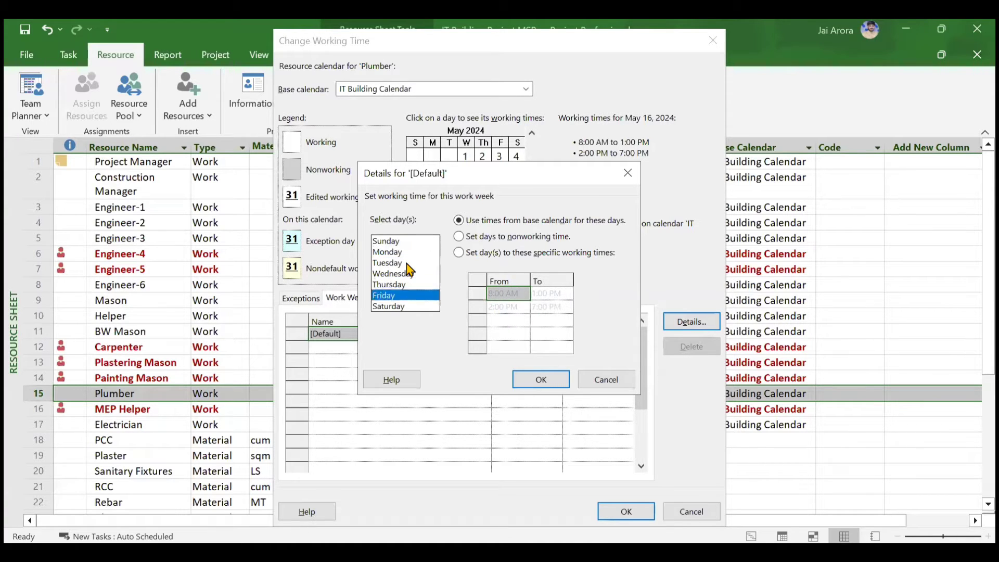
key(Up)
key(Up)
key(Up)
key(Up)
key(Up)
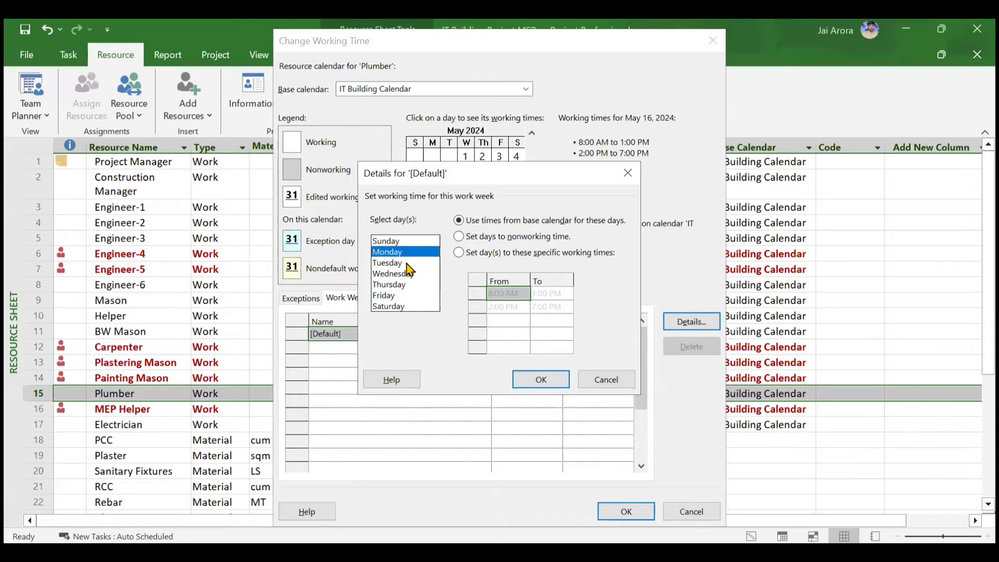
Step: Set Monday through Saturday to specific working times of 8:00 AM to 11:00 PM, delete the 2:00 PM shift, and apply
shift+click(401, 307)
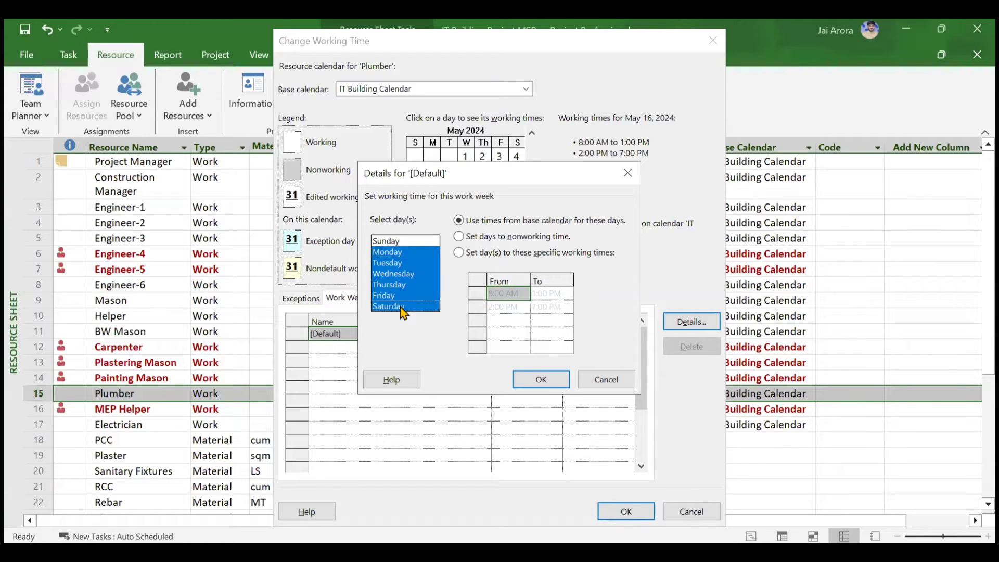
click(460, 254)
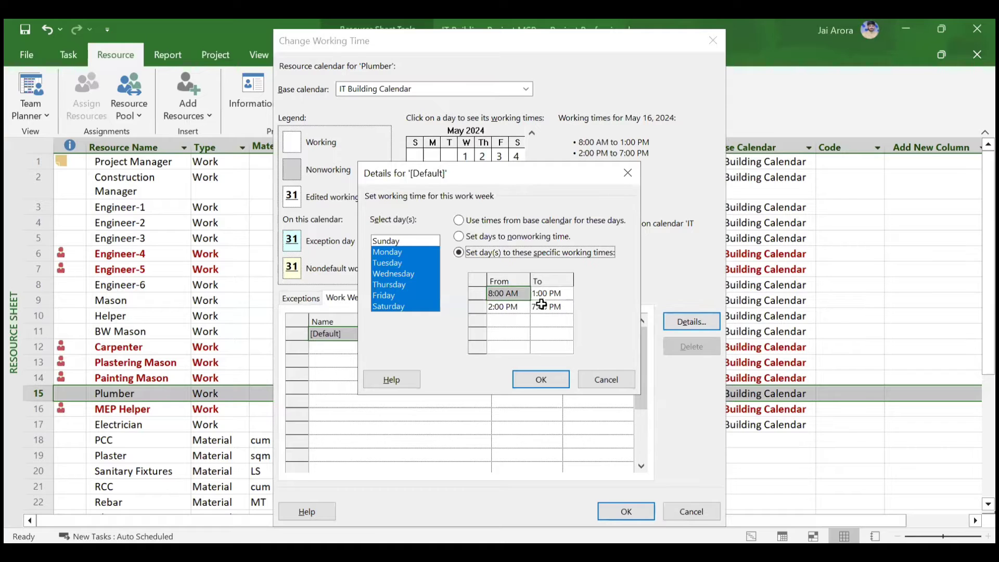
key(alt+d)
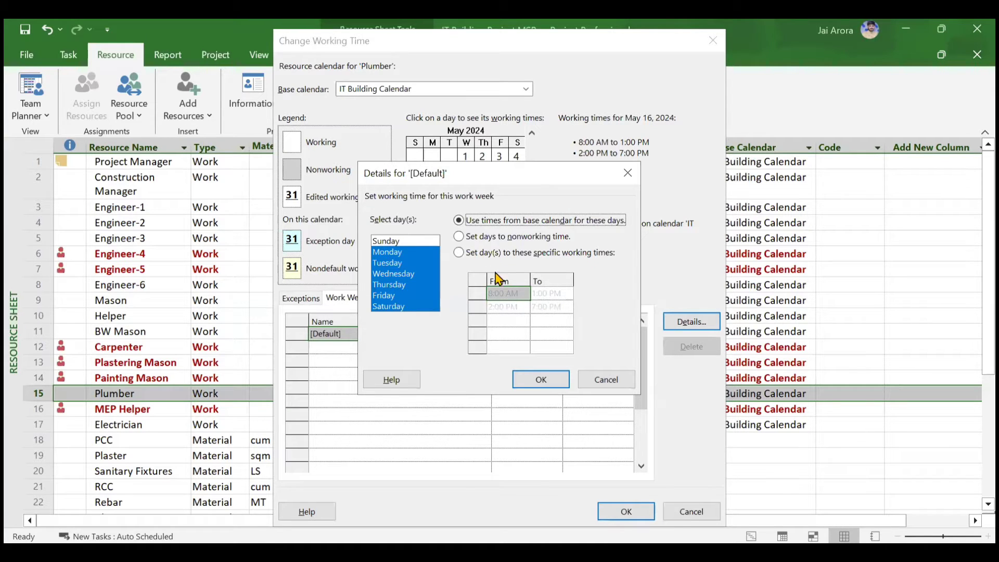
click(459, 253)
click(546, 293)
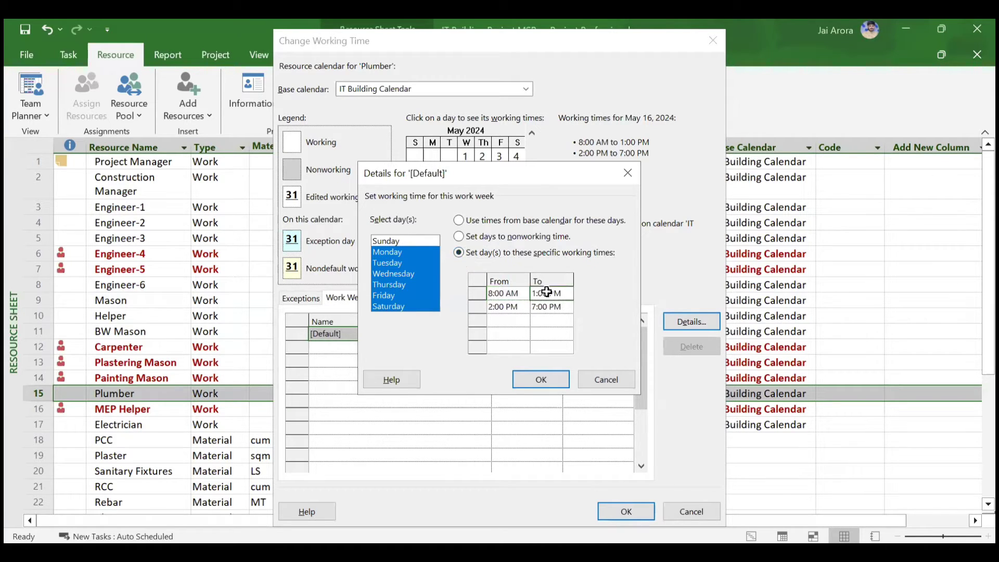
click(538, 293)
text(1)
key(Return)
key(Left)
key(Delete)
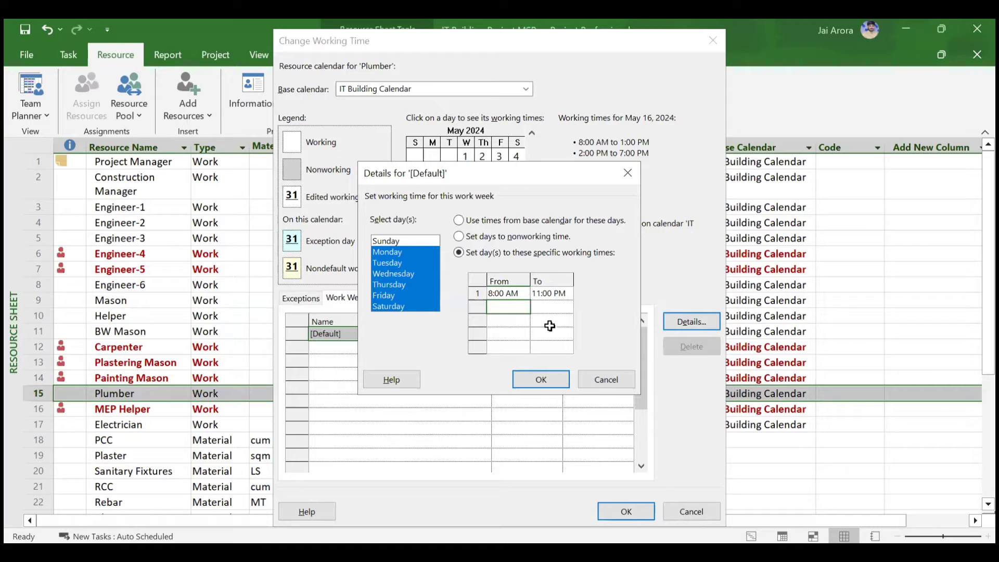
click(546, 384)
Step: Check the Plumber calendar's working times for May 7, 2024, and look into the default work week's details without changing them
click(448, 181)
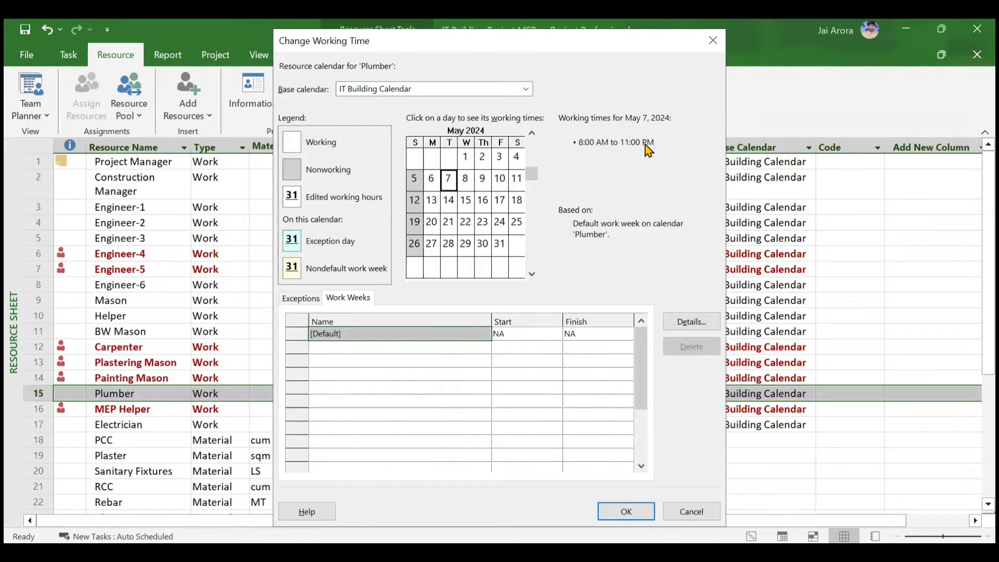
click(691, 322)
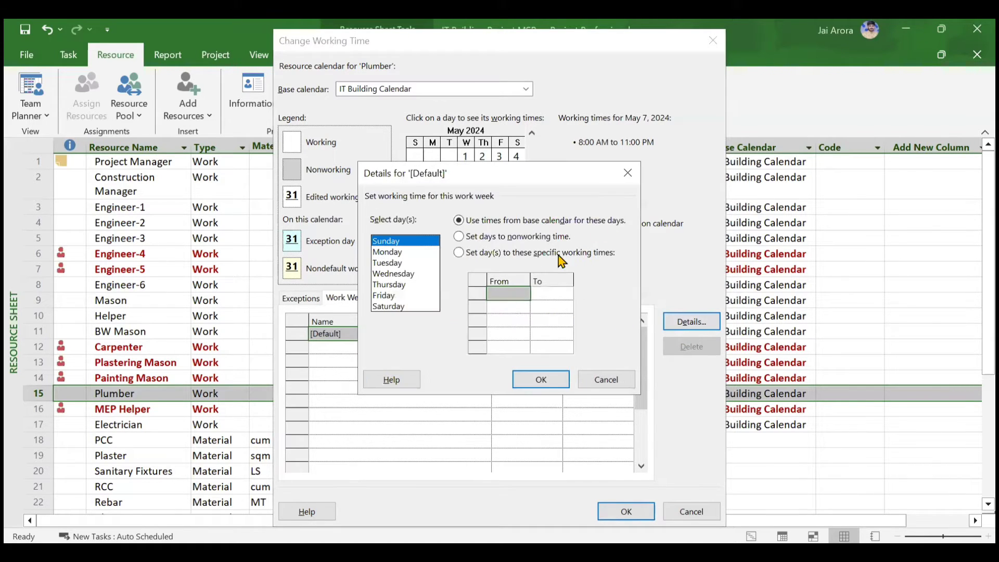
click(627, 173)
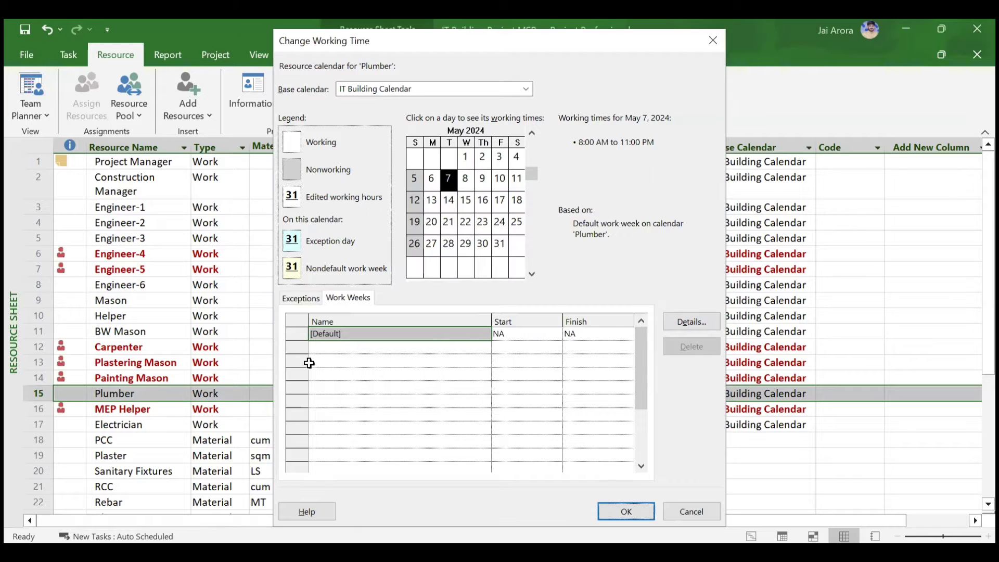
Step: Keep only the default work week and accept the Plumber's changed calendar and resource information
click(420, 348)
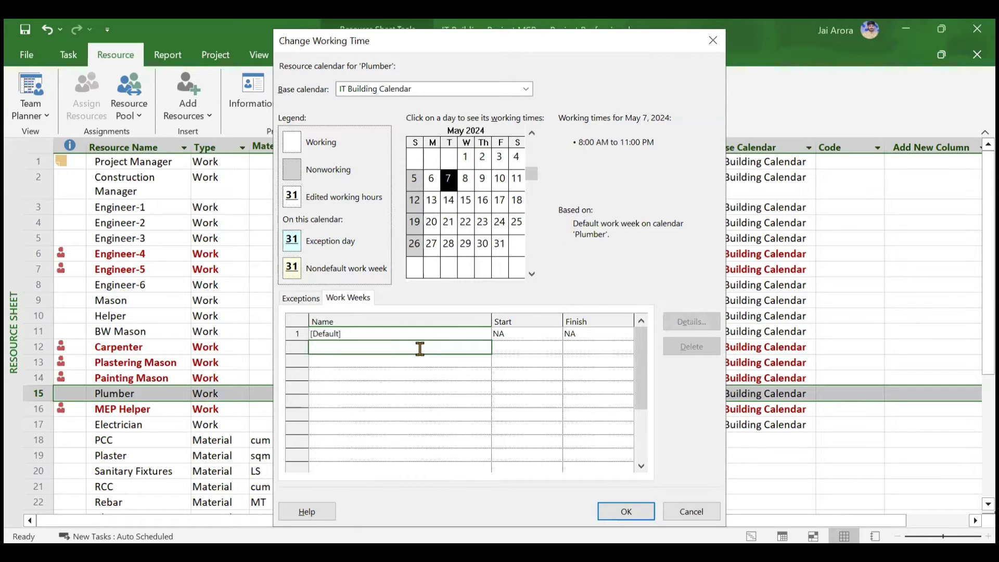
click(522, 349)
click(578, 348)
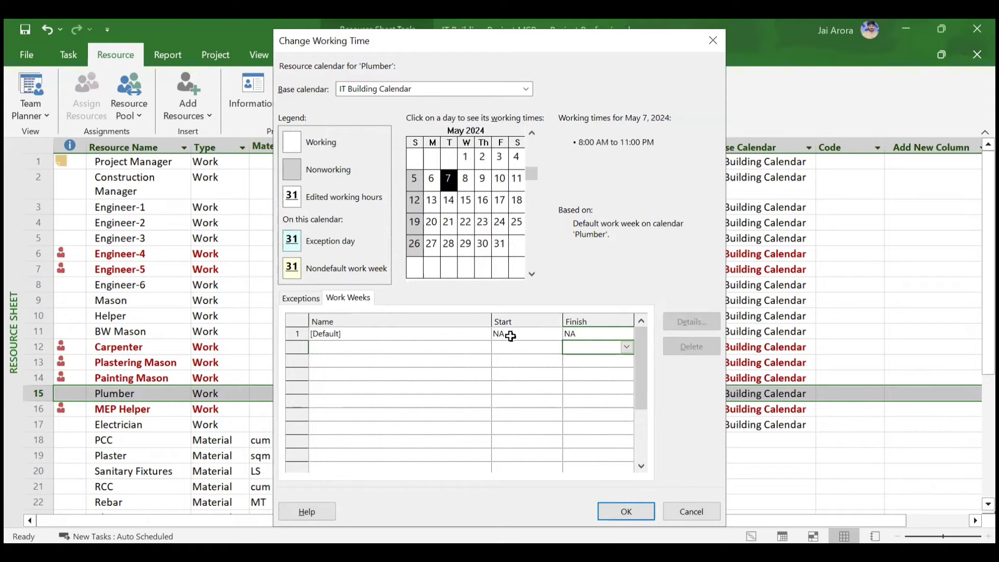
click(447, 334)
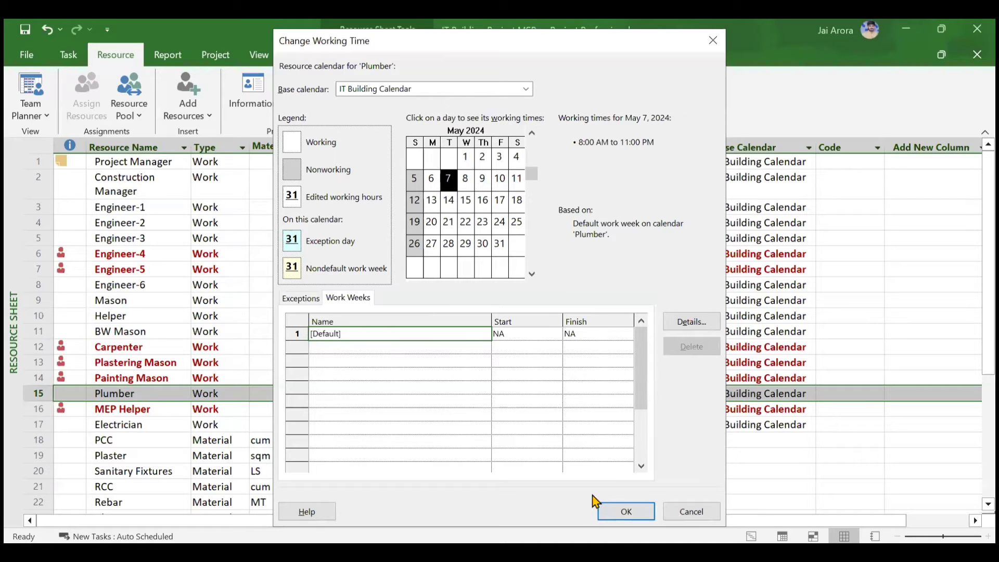
click(627, 515)
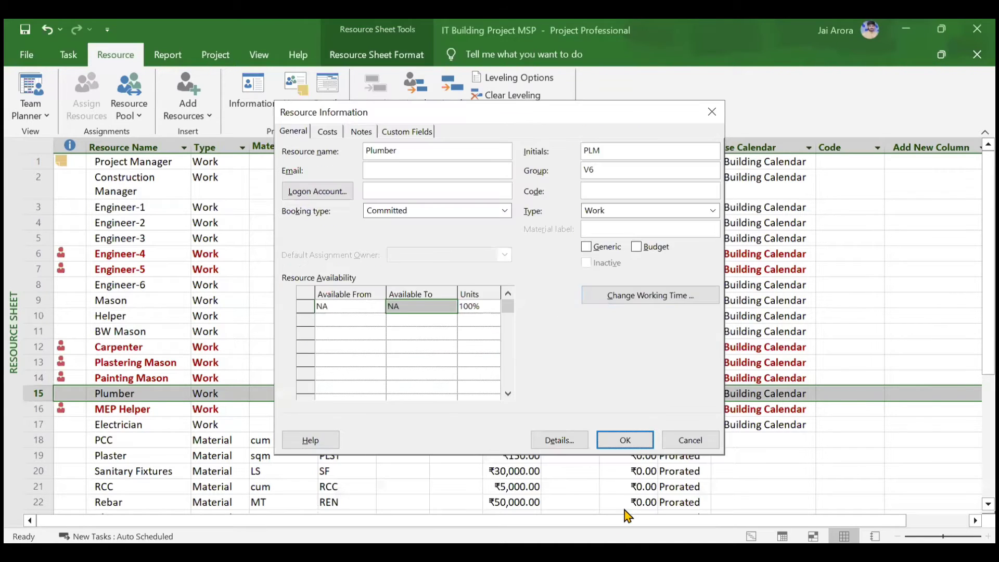
click(623, 440)
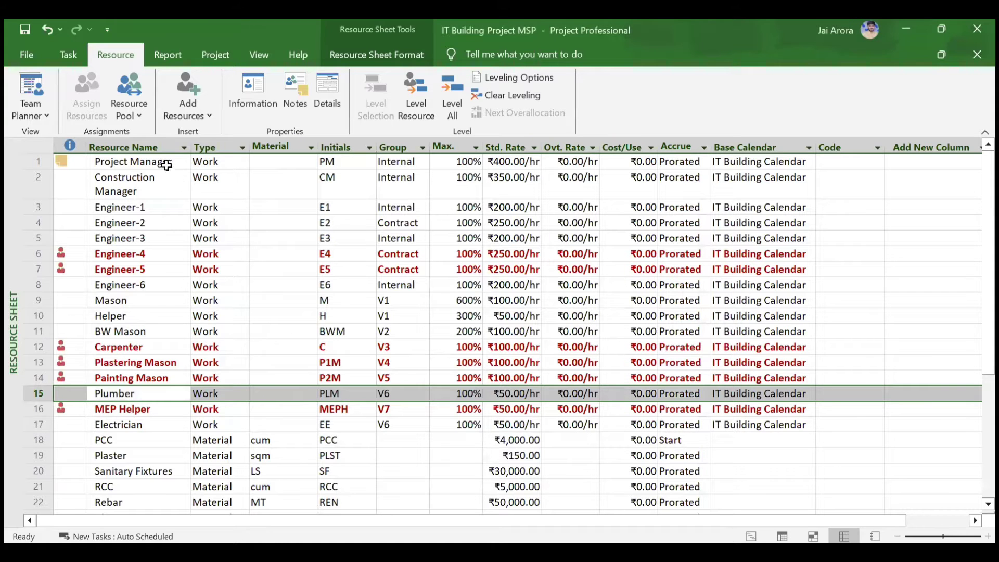
Step: Switch to the Gantt Chart and examine the Plumbing task's duration, dates, assigned resources and cost
click(68, 55)
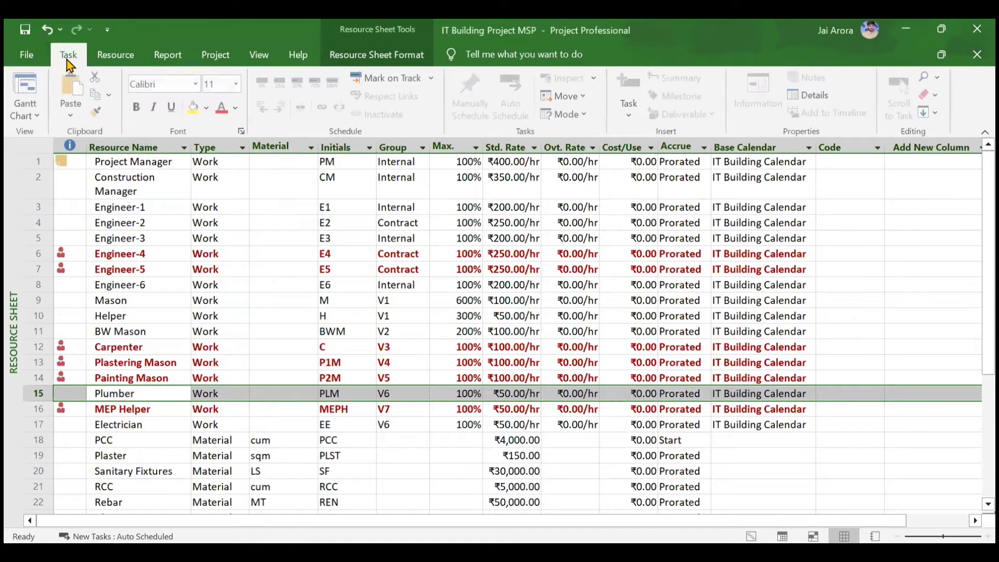
click(28, 88)
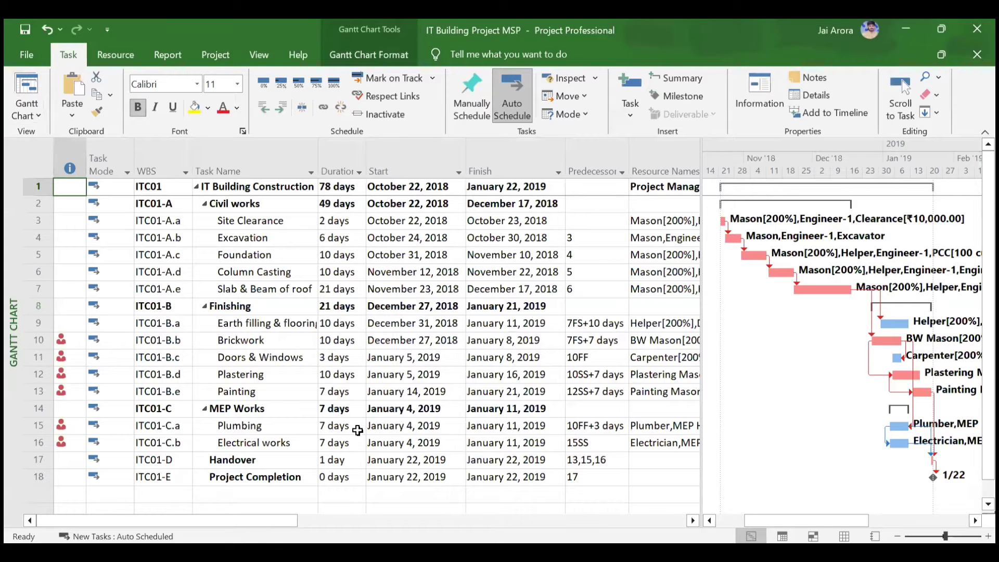
scroll(420, 430, right, 1)
scroll(420, 430, right, 3)
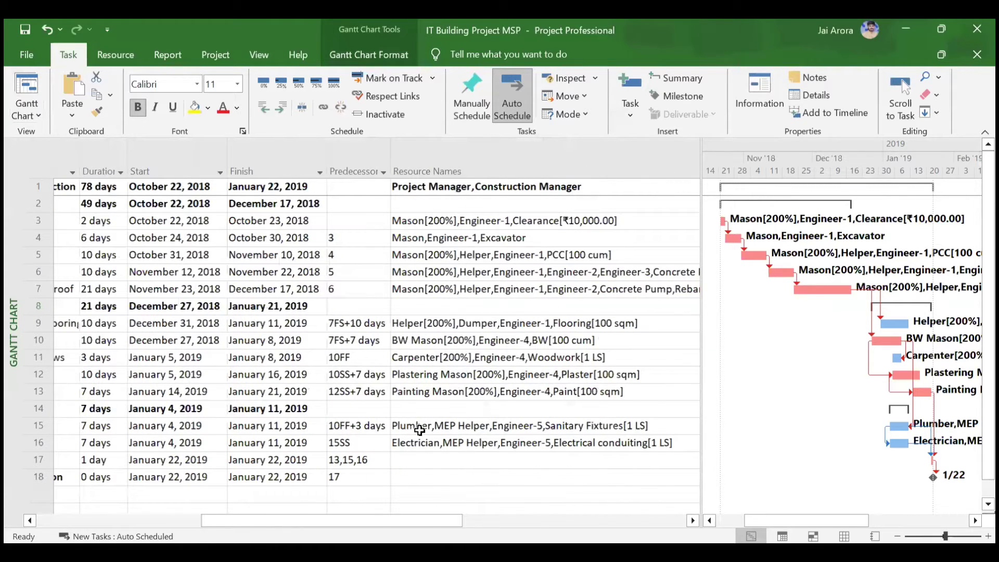
scroll(420, 430, right, 4)
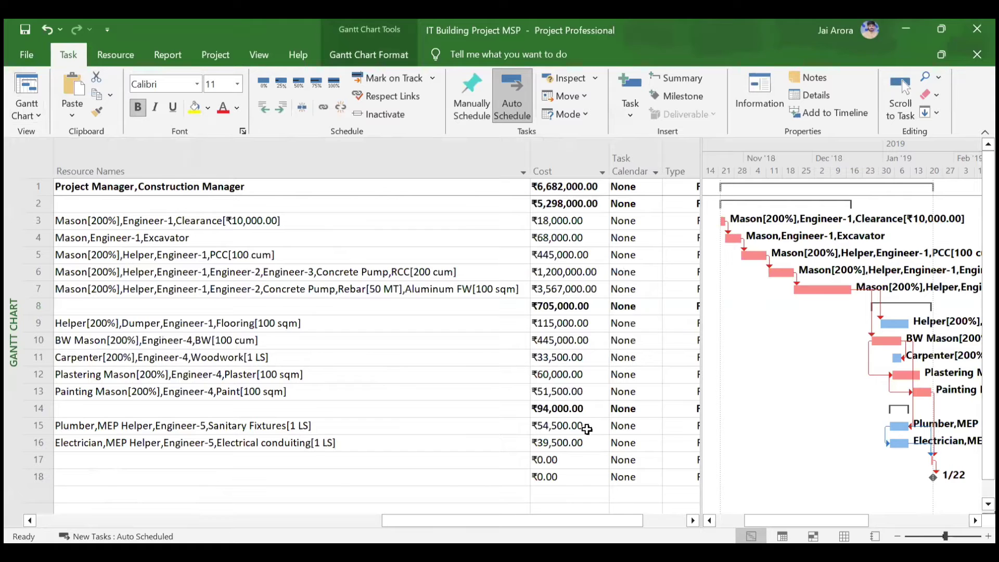
scroll(431, 425, left, 3)
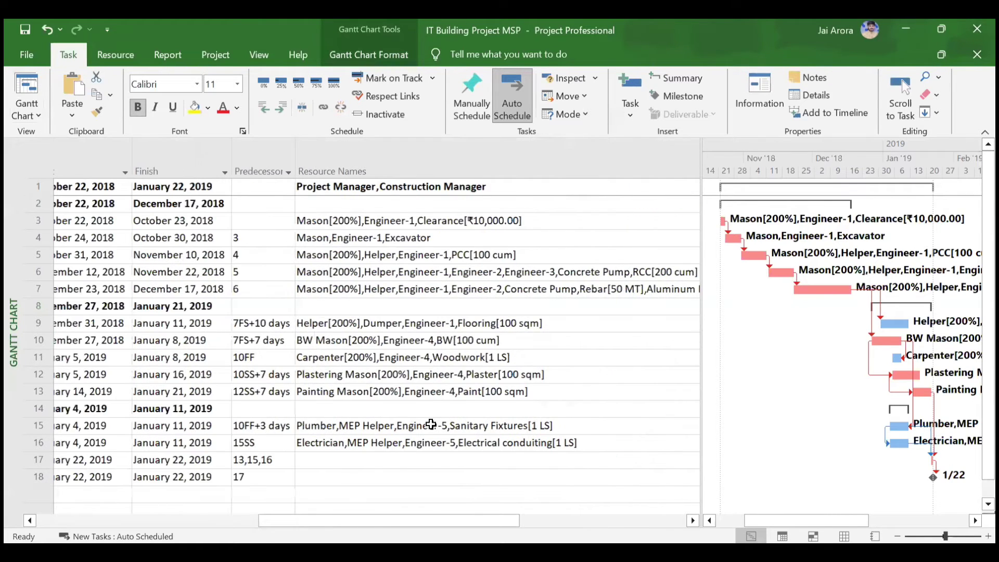
scroll(431, 425, left, 4)
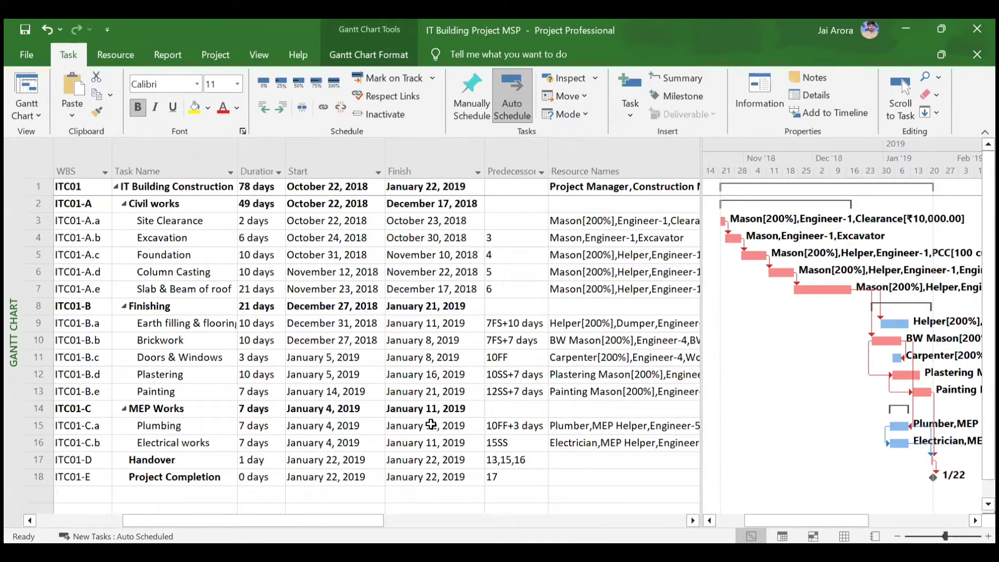
Step: Switch to the Task Usage view and bring the Plumbing task's scheduled work into the timesheet
click(26, 110)
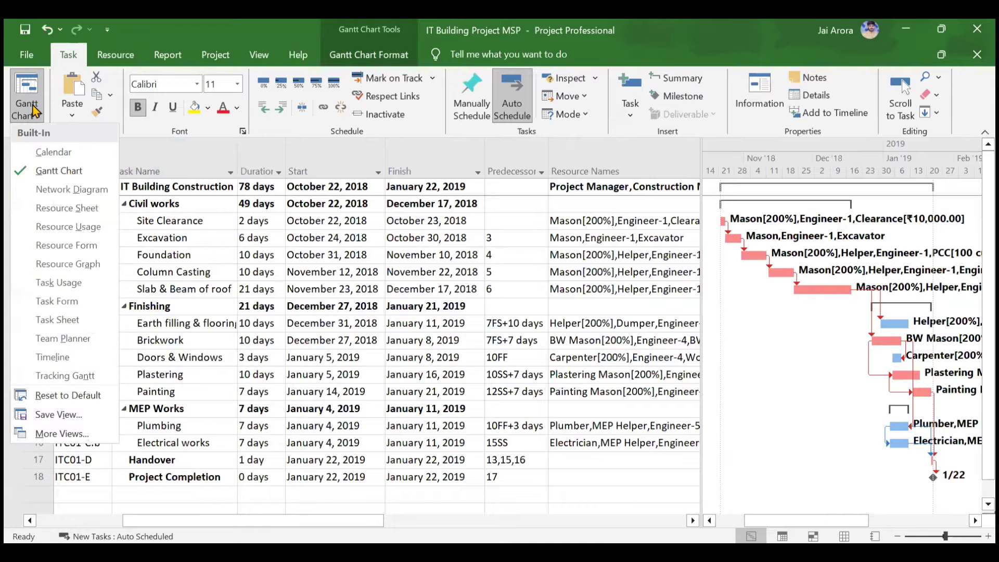
click(81, 281)
scroll(289, 345, down, 9)
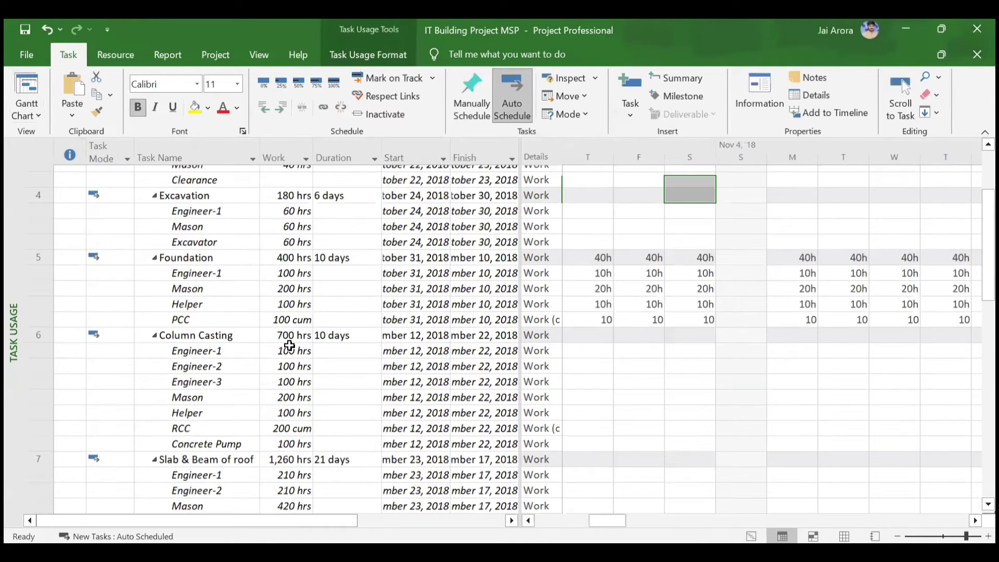
scroll(289, 345, down, 7)
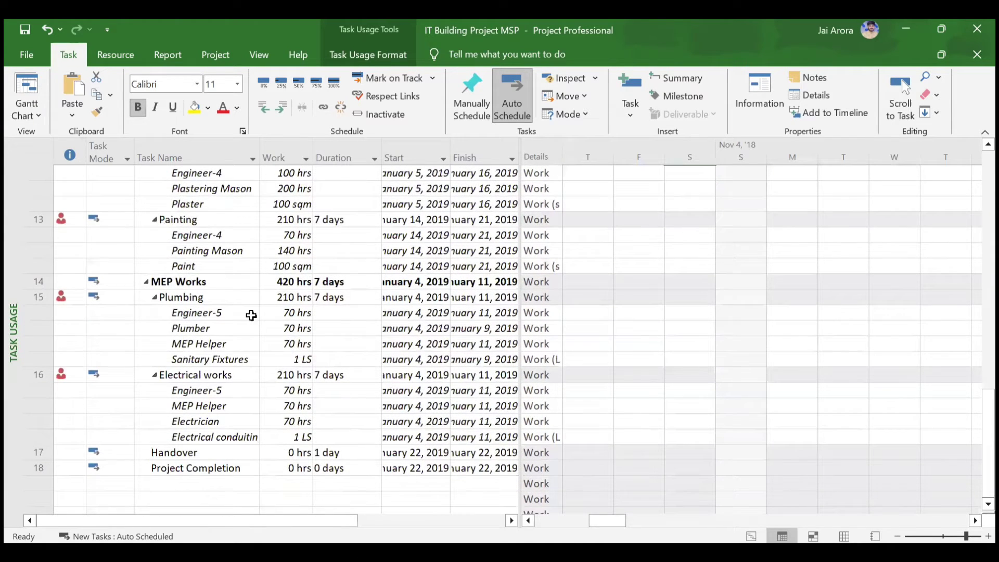
click(230, 296)
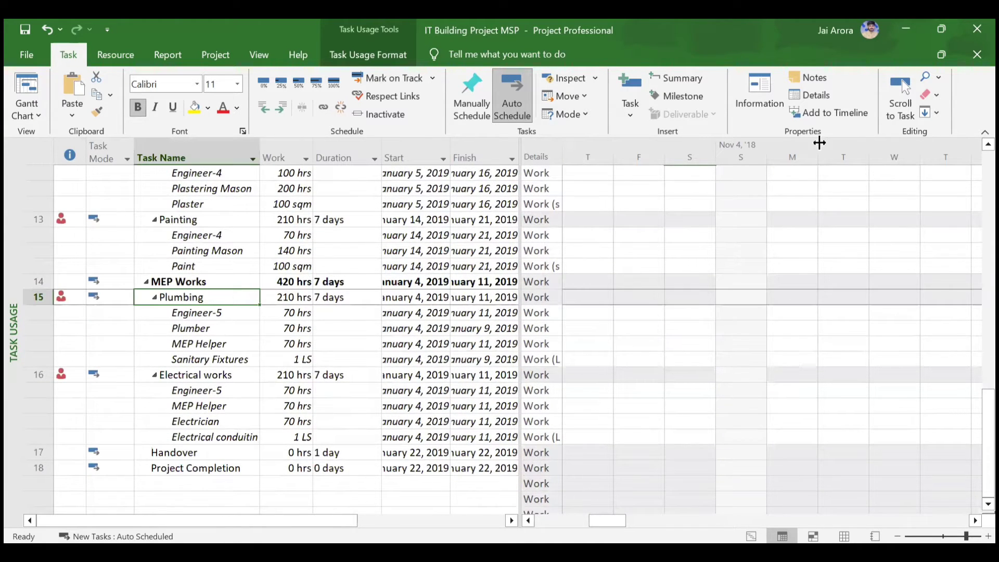
click(904, 98)
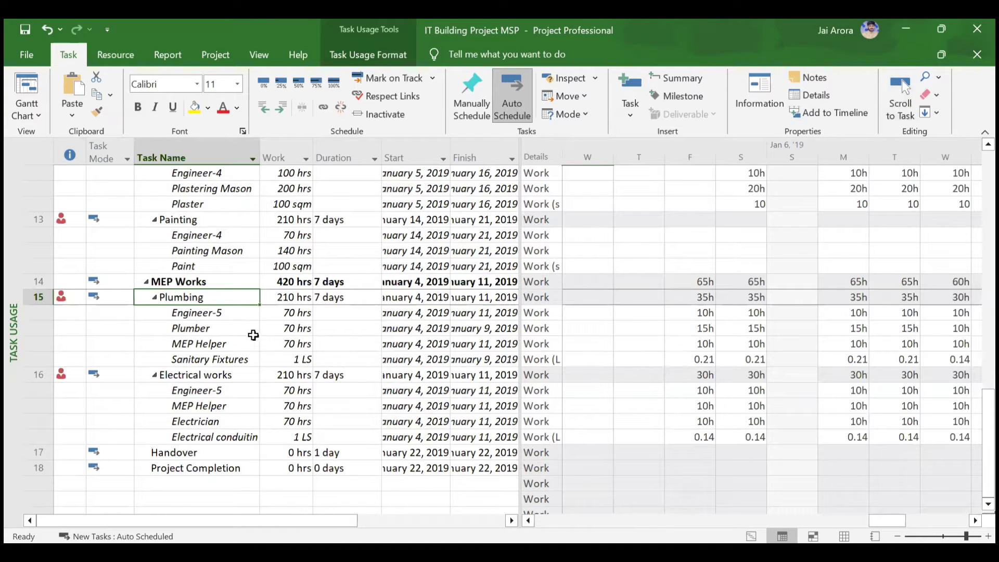
Step: Examine the Plumber's daily work hours on the Plumbing task, day by day through the week of January 6, 2019
click(231, 329)
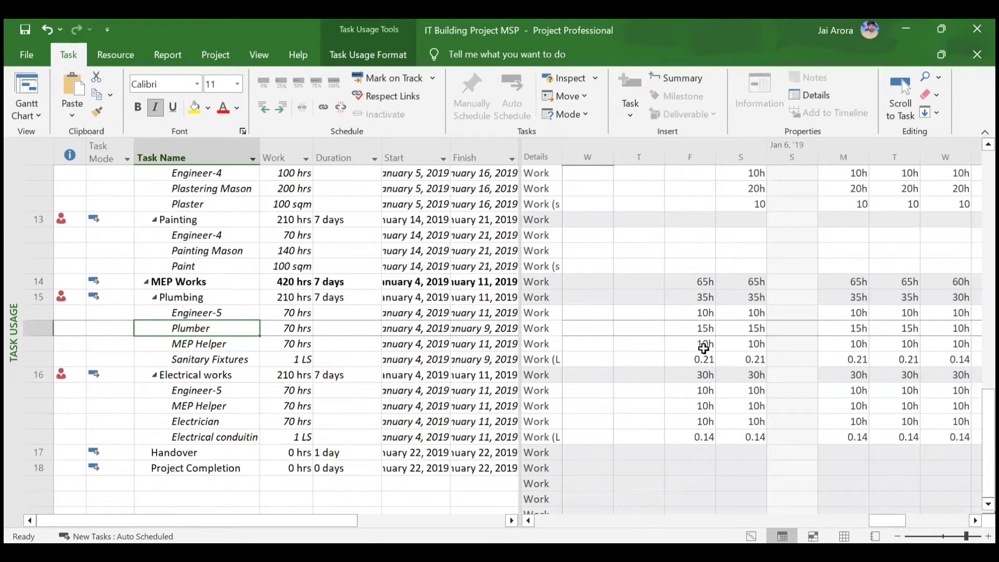
scroll(704, 348, right, 1)
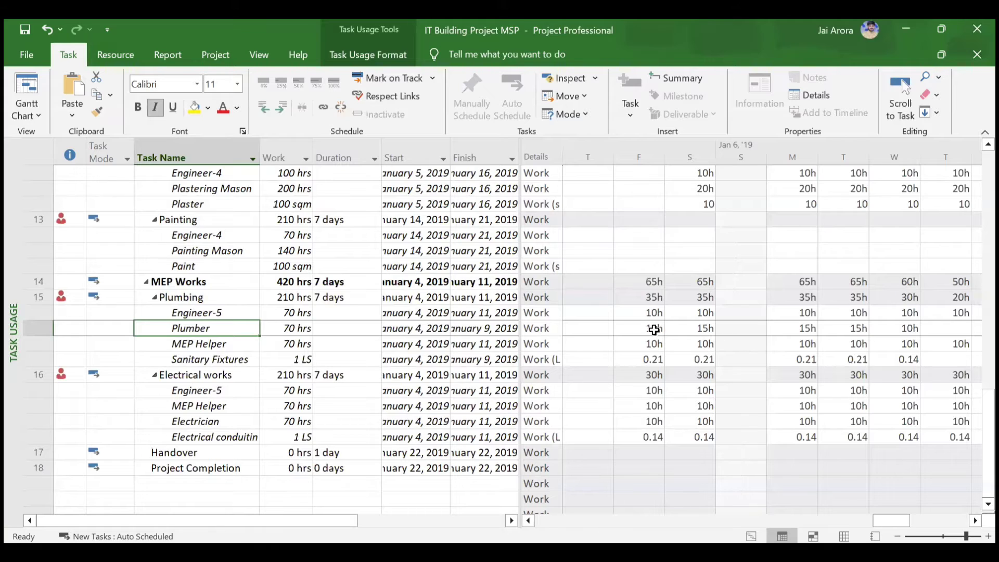
drag(641, 328, 673, 327)
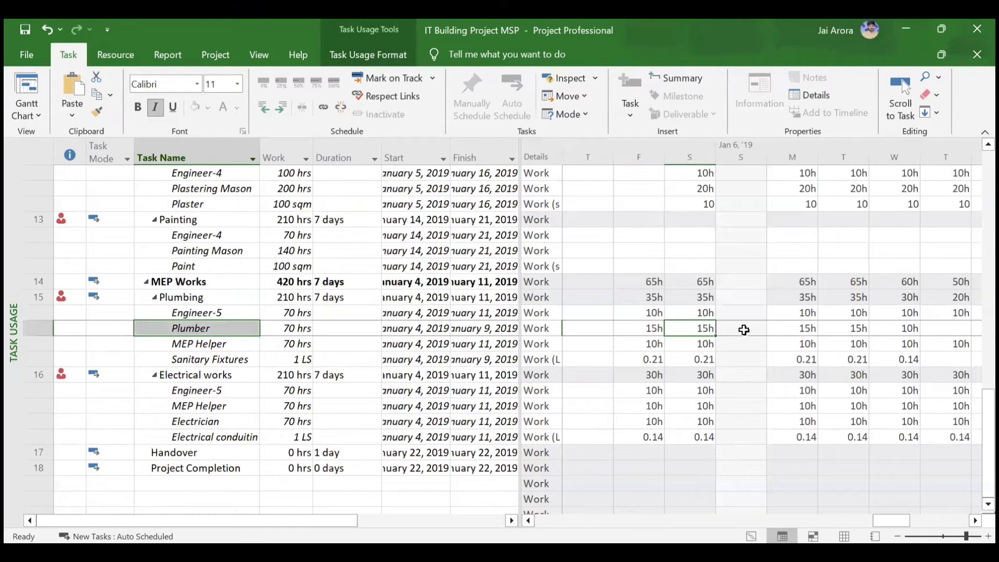
click(800, 327)
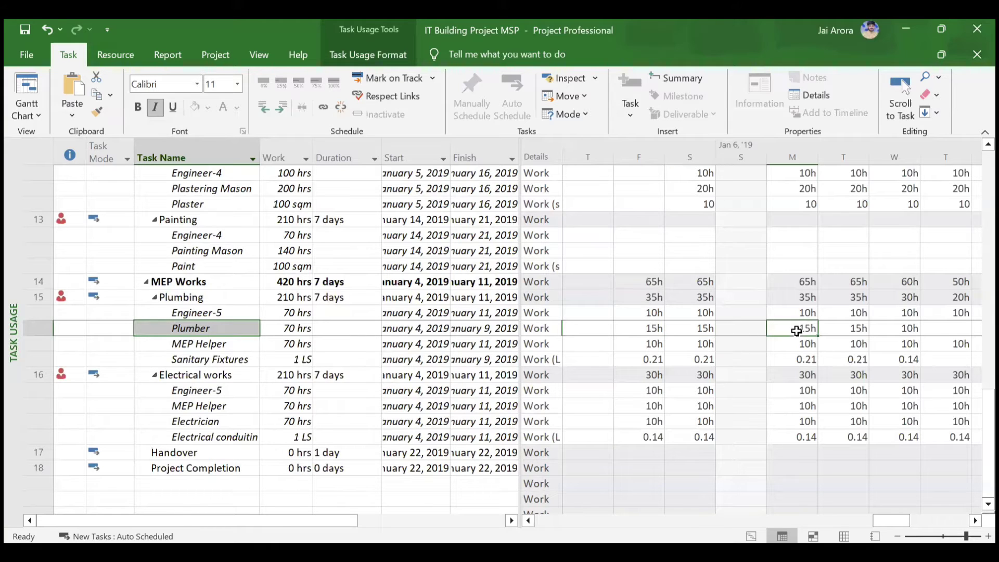
click(838, 331)
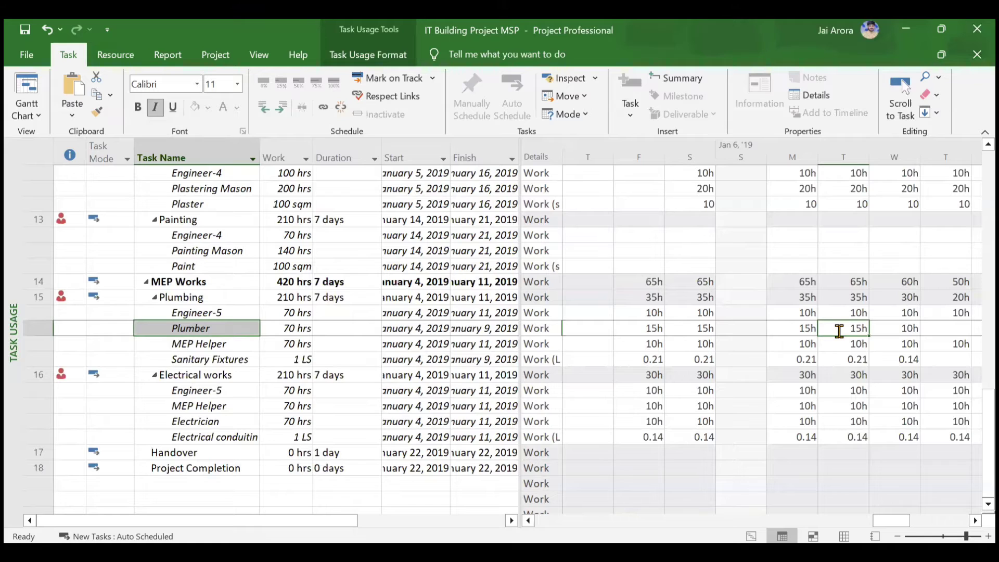
click(903, 331)
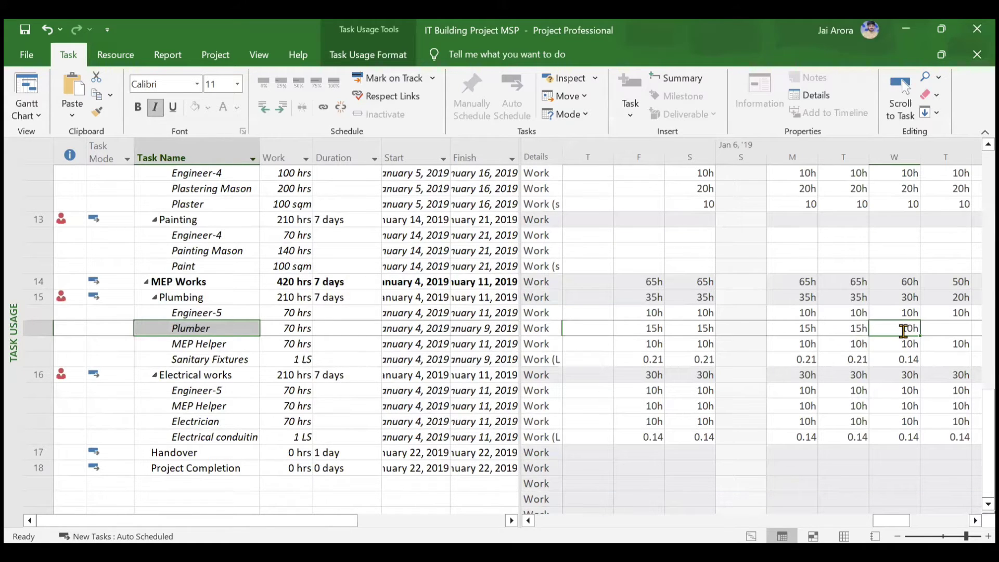
click(656, 328)
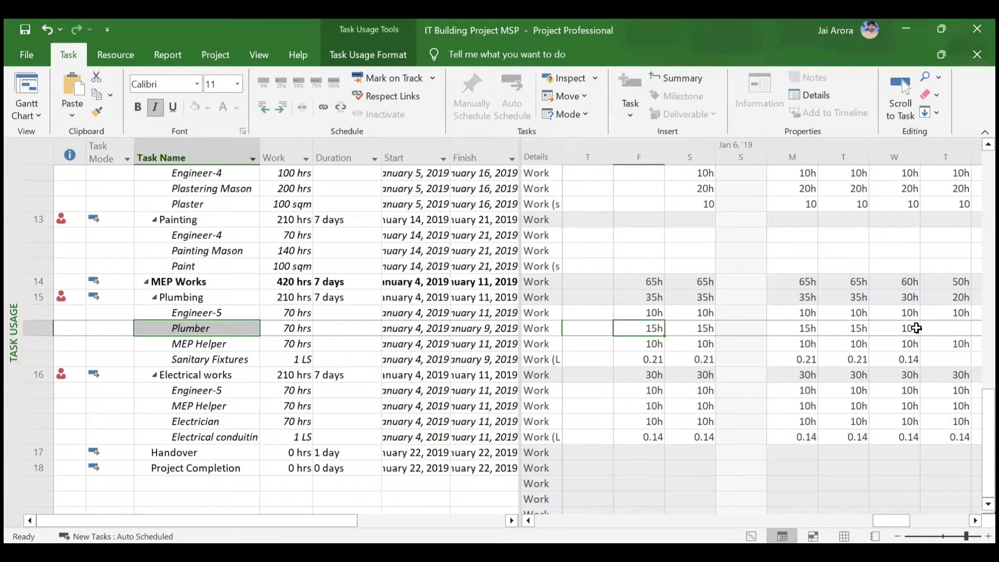
scroll(915, 327, right, 1)
scroll(914, 328, right, 1)
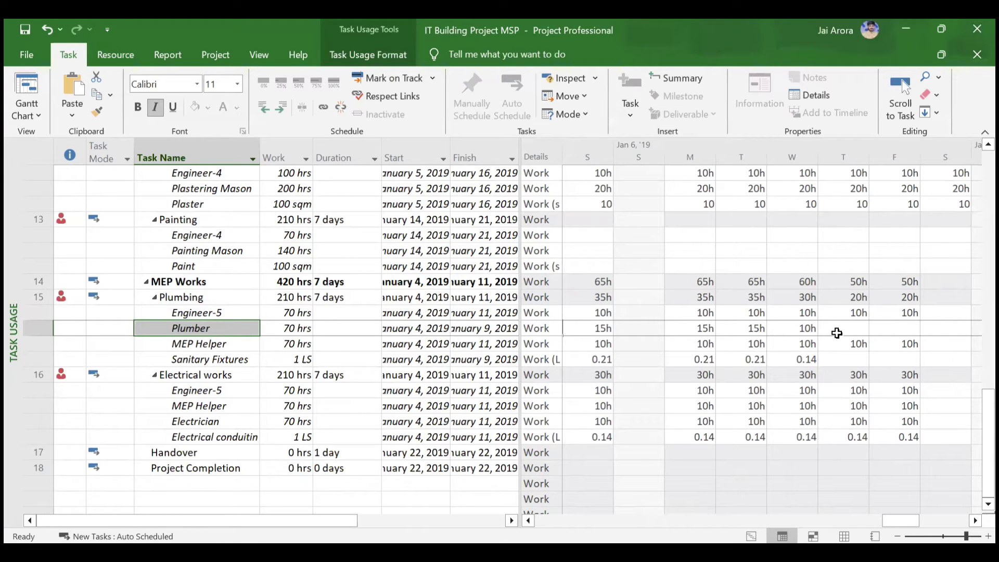
scroll(836, 333, left, 1)
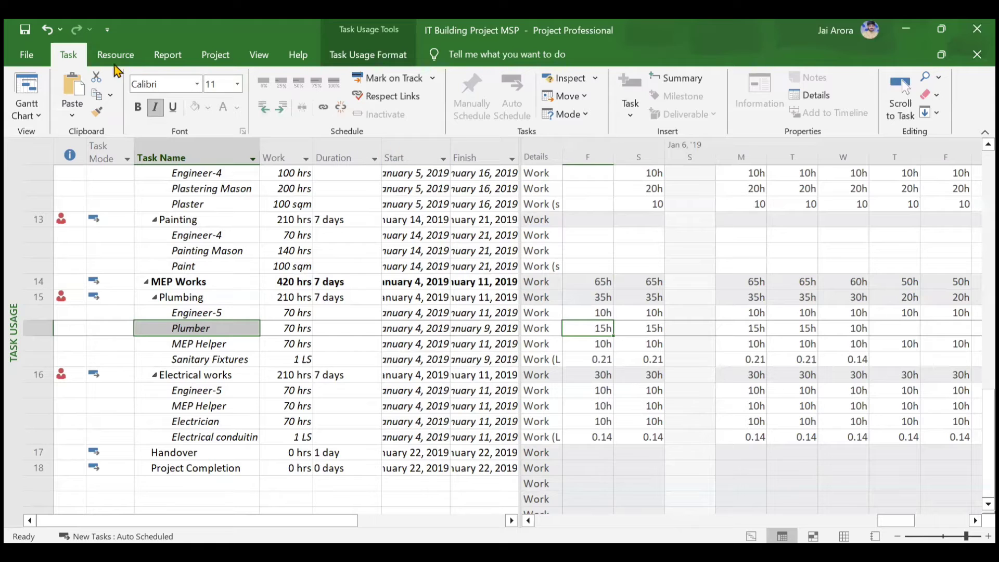
Step: Review the Plumbing task in the Gantt Chart and switch to the Resource Sheet
click(27, 91)
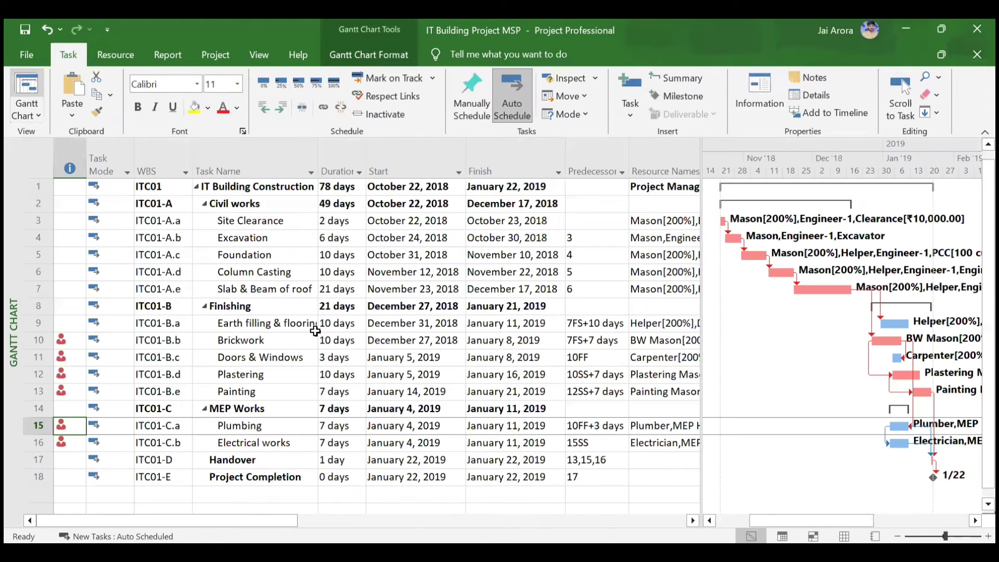
scroll(298, 378, down, 1)
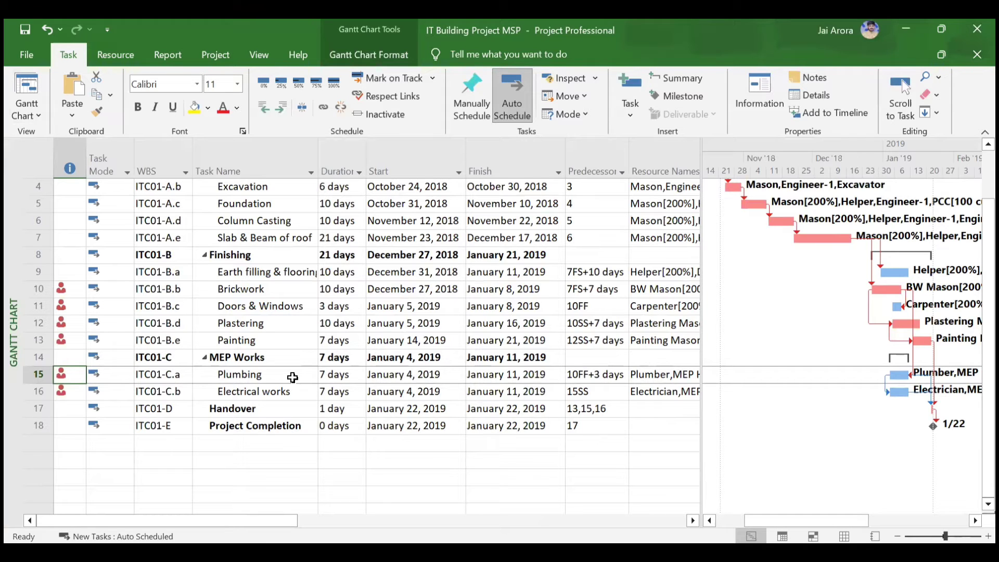
click(33, 123)
click(66, 208)
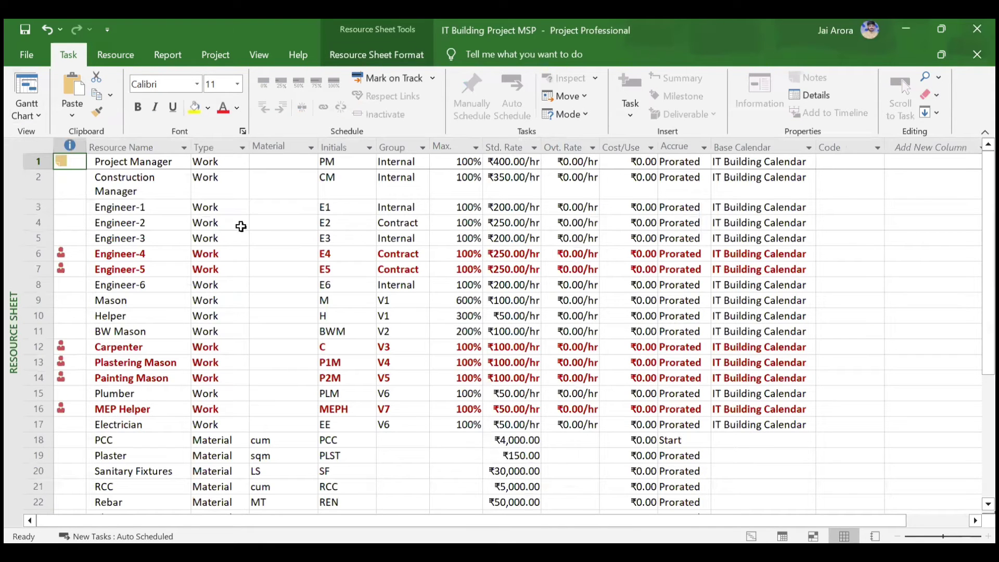
Step: Open the Plumber's working-time calendar from its resource information and show its work weeks
click(138, 393)
click(115, 54)
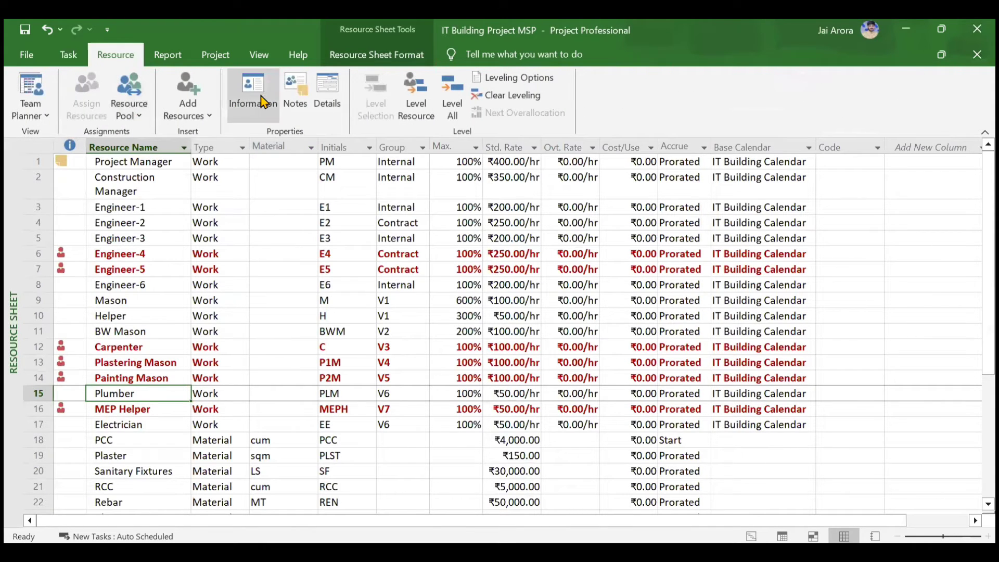
click(262, 101)
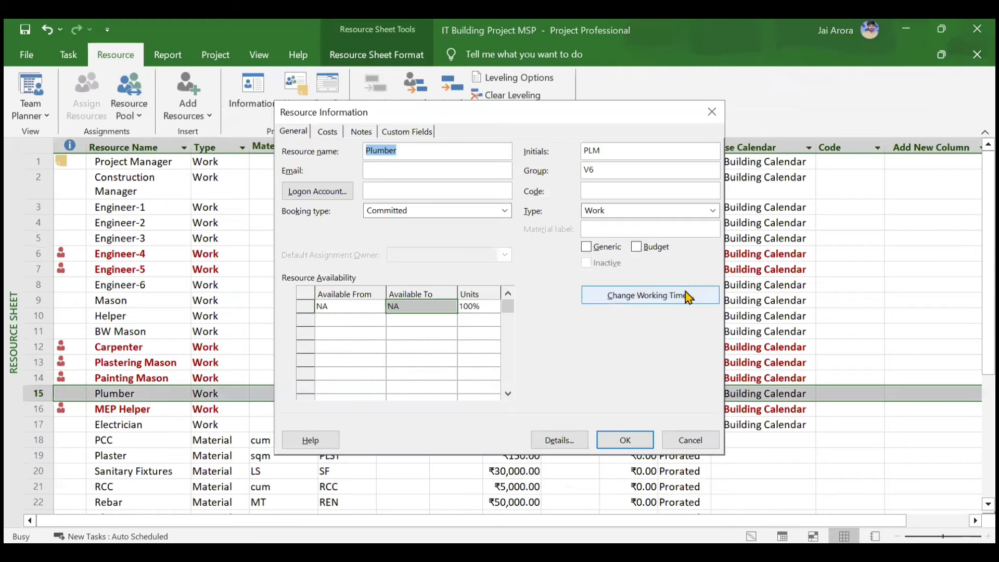
click(688, 296)
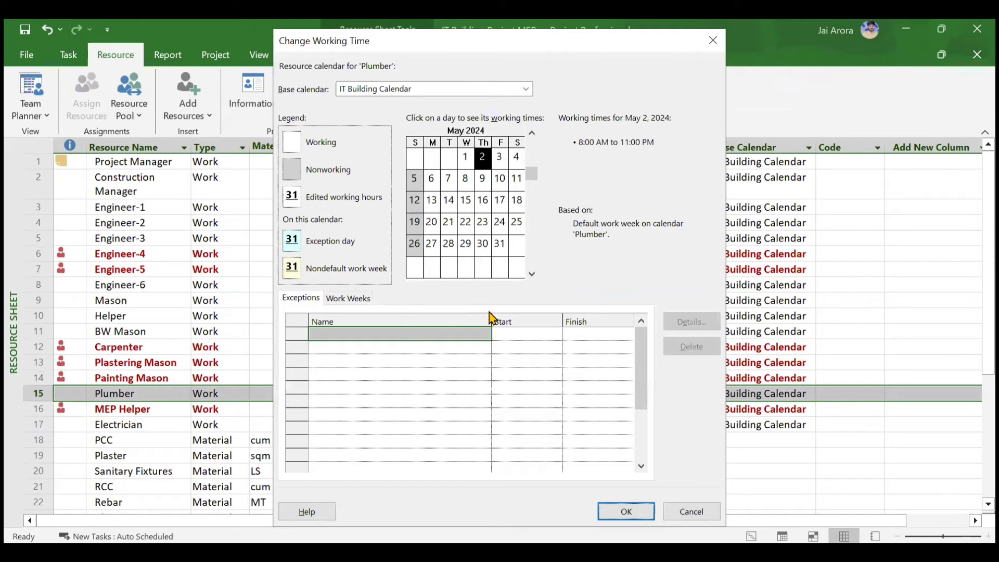
click(353, 298)
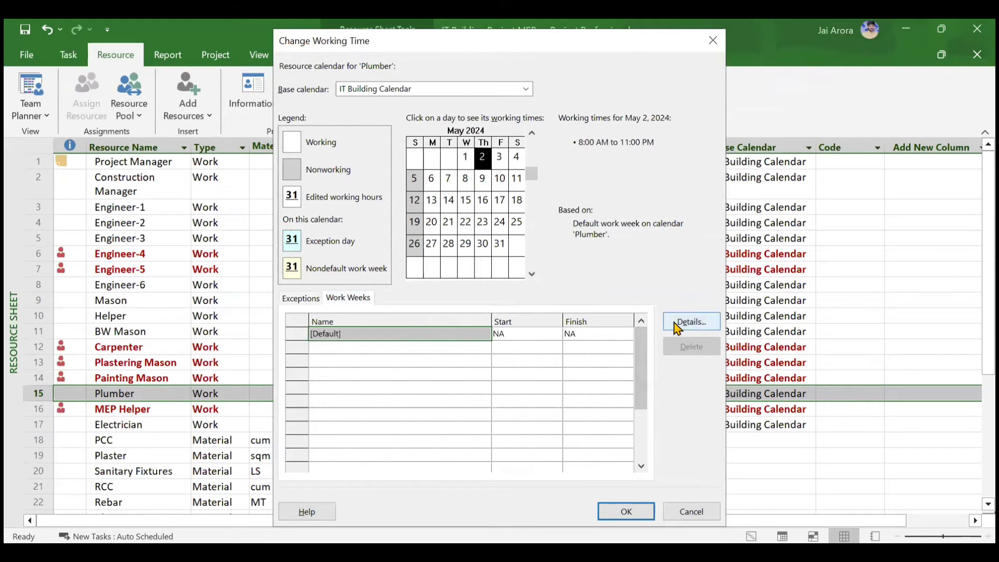
Step: Set the Plumber calendar's default work week to specific working times of 8:00 AM to 1:00 PM for Monday through Saturday
click(676, 322)
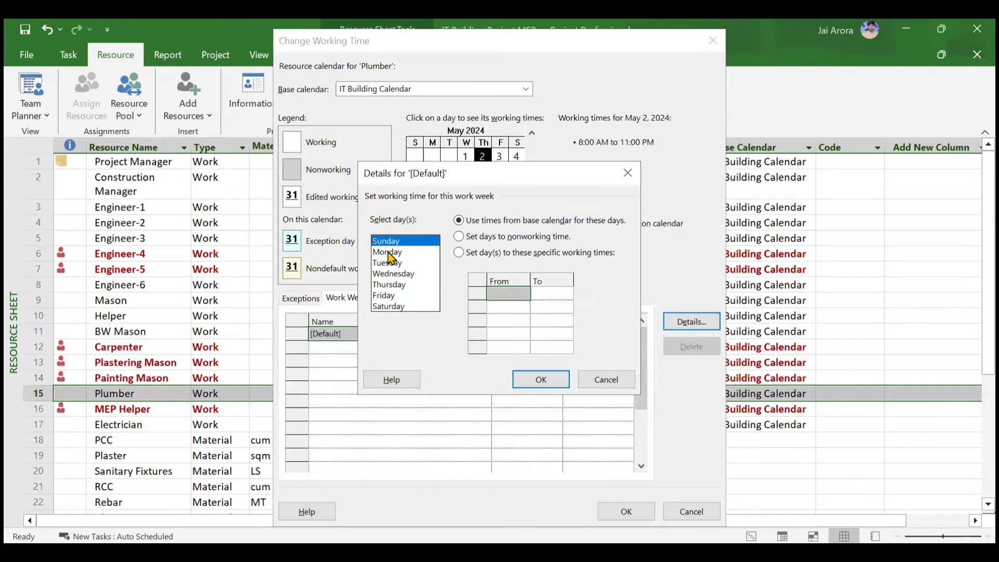
click(390, 254)
shift+click(391, 308)
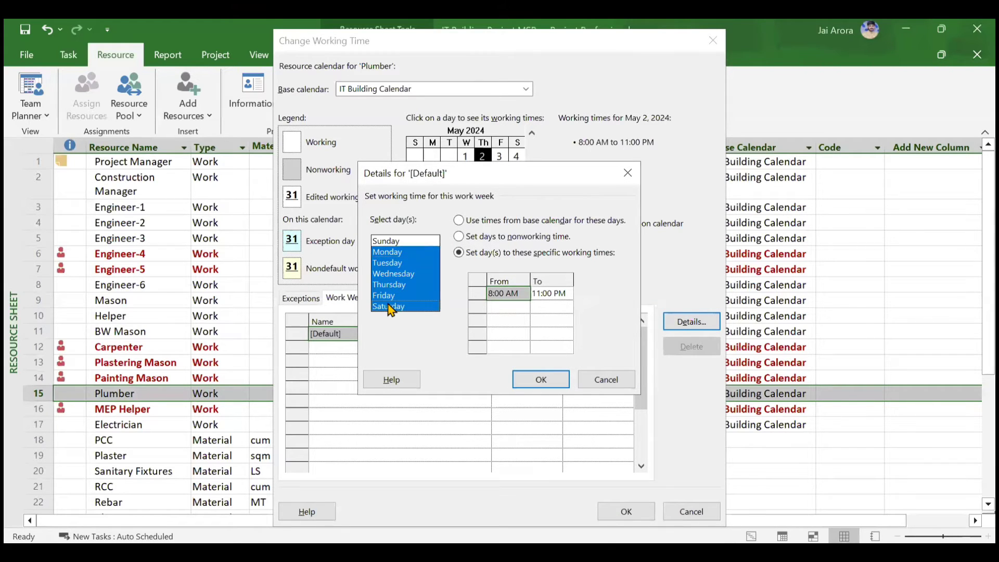
click(556, 295)
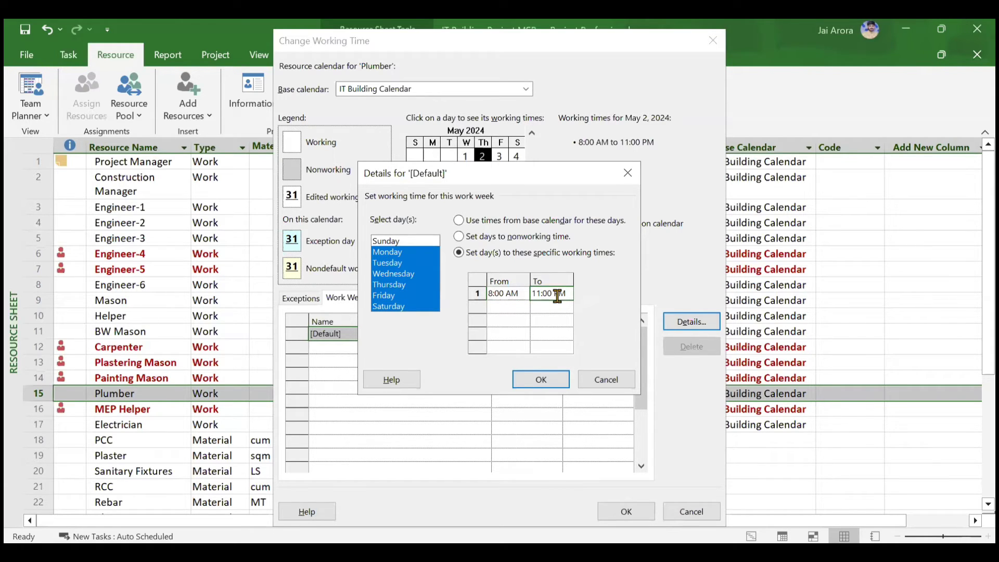
click(557, 295)
key(Left)
key(Left)
key(Left)
key(BackSpace)
key(Return)
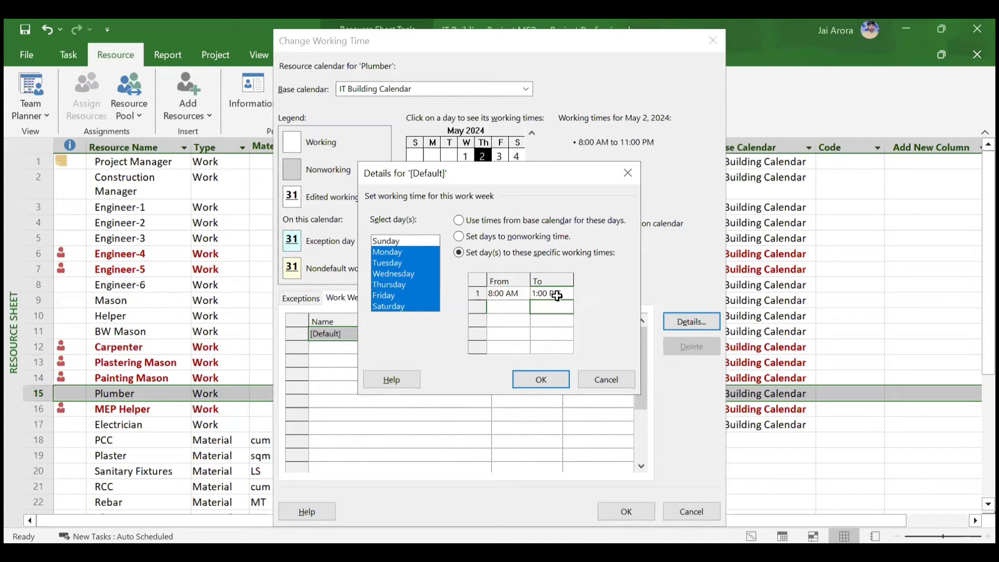
click(543, 385)
Step: Check the Plumber's working times for May 15, 2024, then accept the calendar change and close the resource information
click(465, 202)
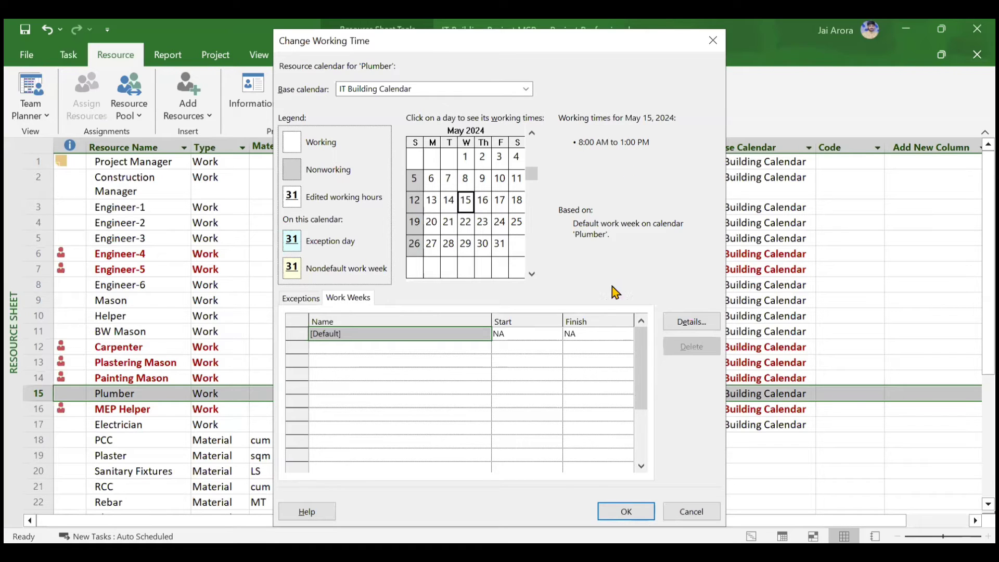
click(627, 511)
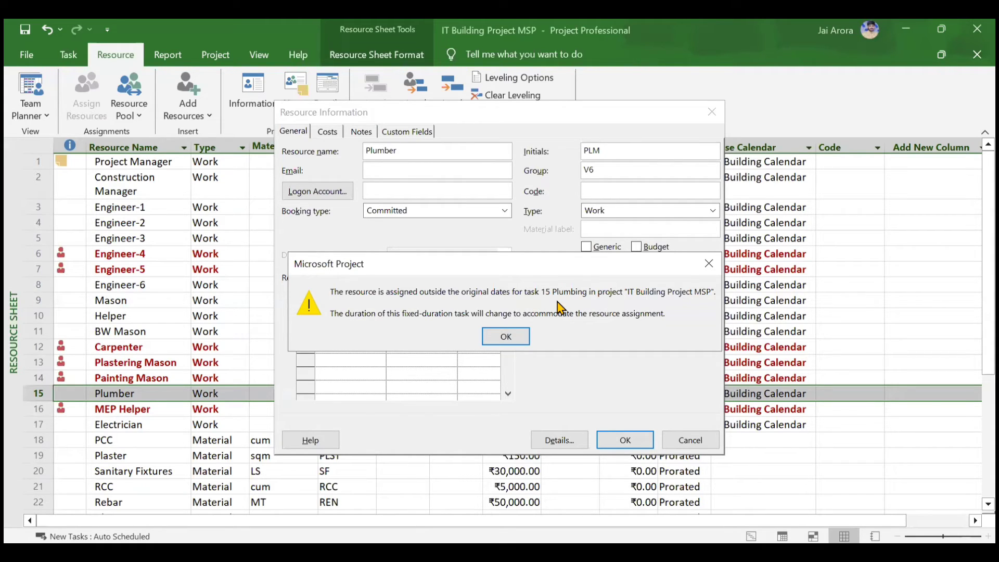
click(507, 337)
click(624, 440)
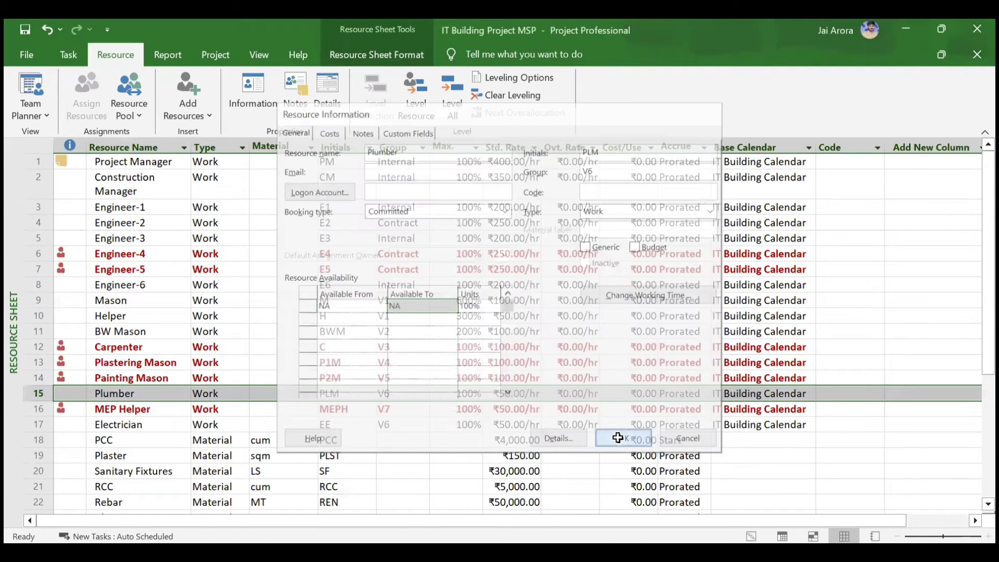
Step: Return to the Gantt Chart and review the Plumbing task's duration and dates
click(68, 55)
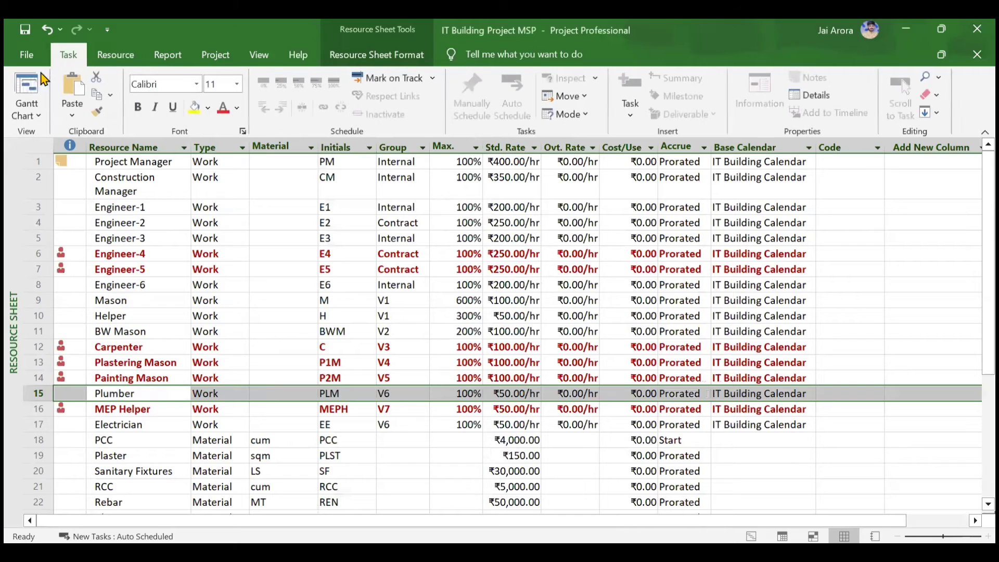
click(27, 87)
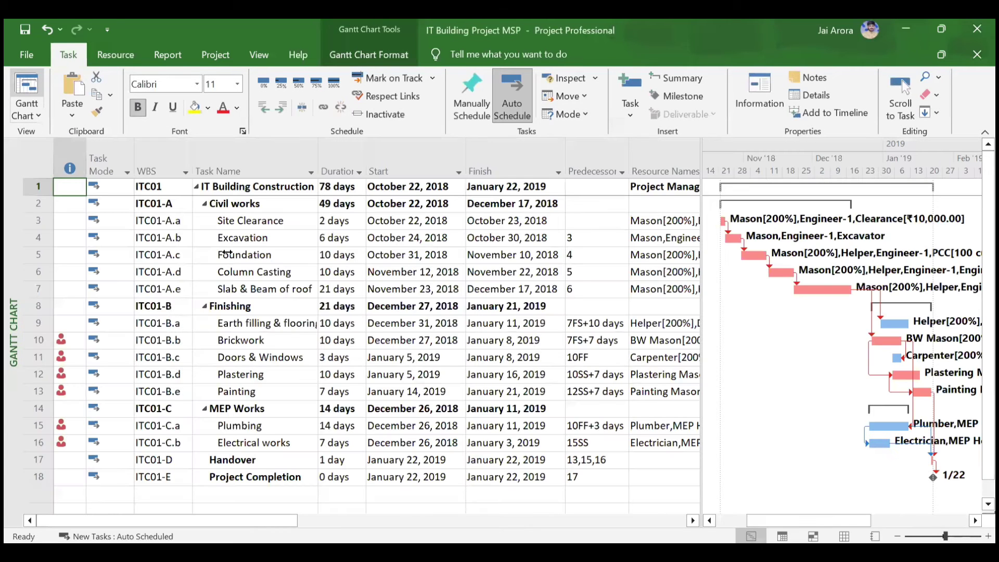
scroll(265, 311, down, 1)
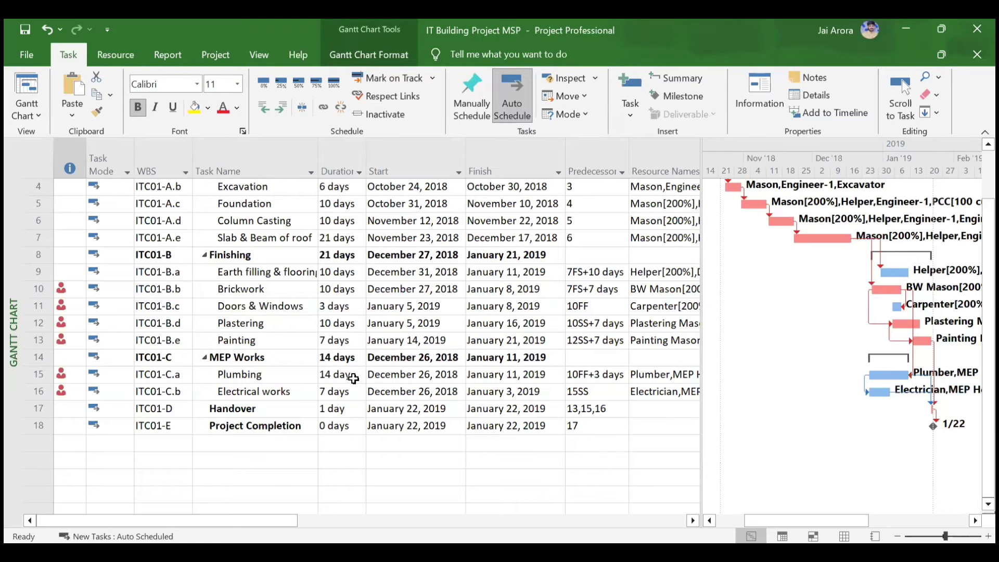
scroll(354, 378, up, 1)
Step: Switch to the Task Usage view and show the Plumbing task's scheduled work from its start in late December 2018
click(26, 111)
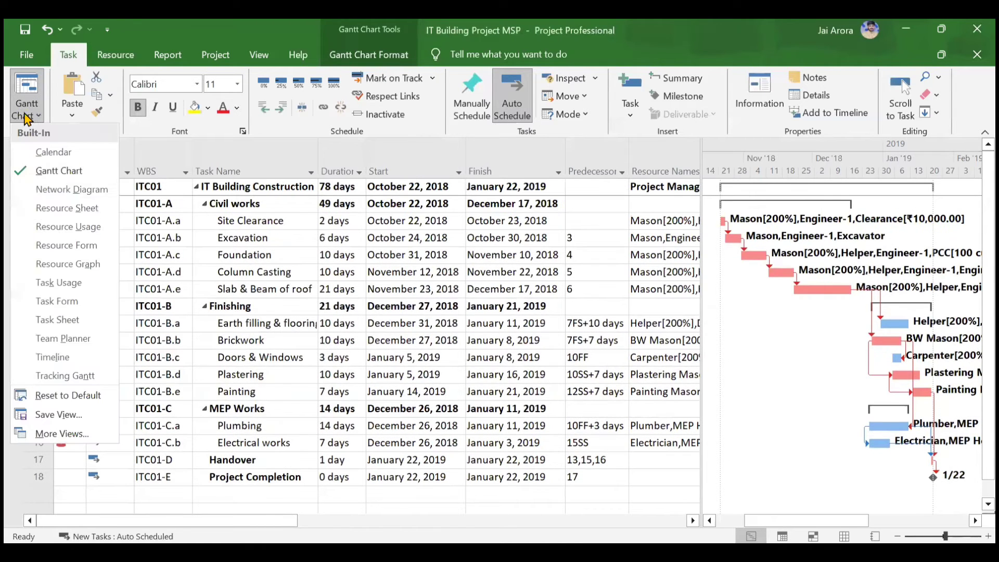
click(56, 284)
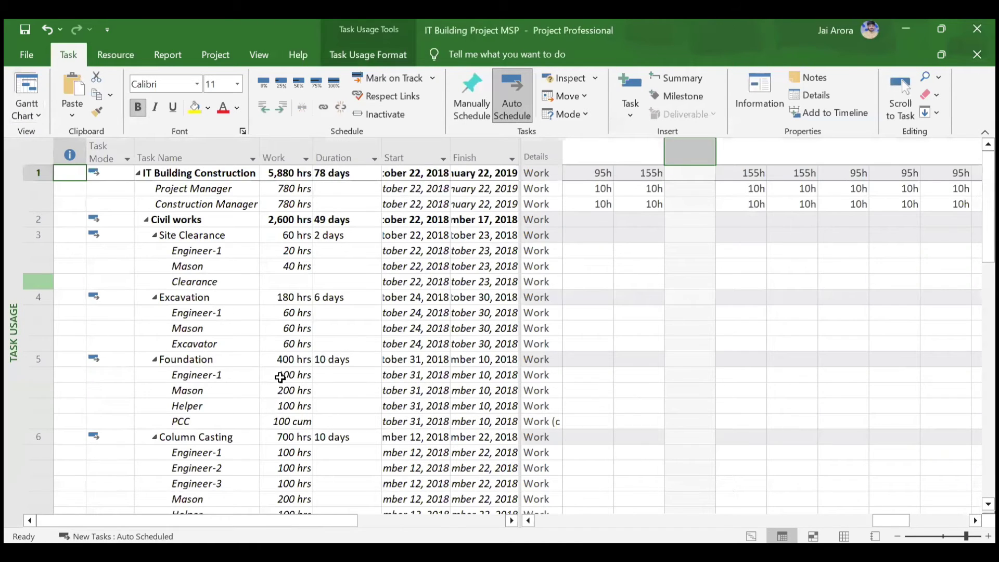
scroll(280, 378, down, 1)
scroll(280, 379, down, 8)
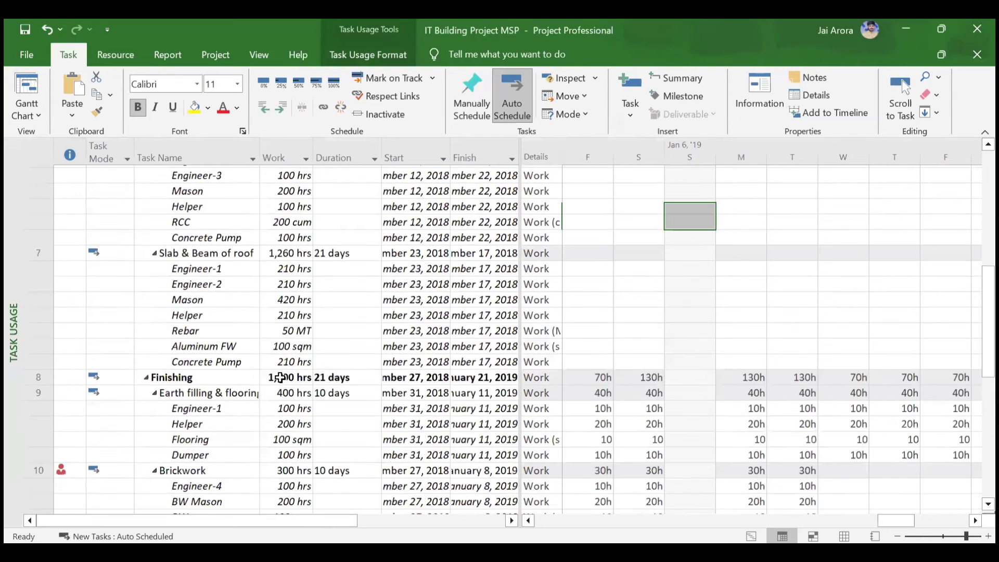
scroll(280, 377, down, 7)
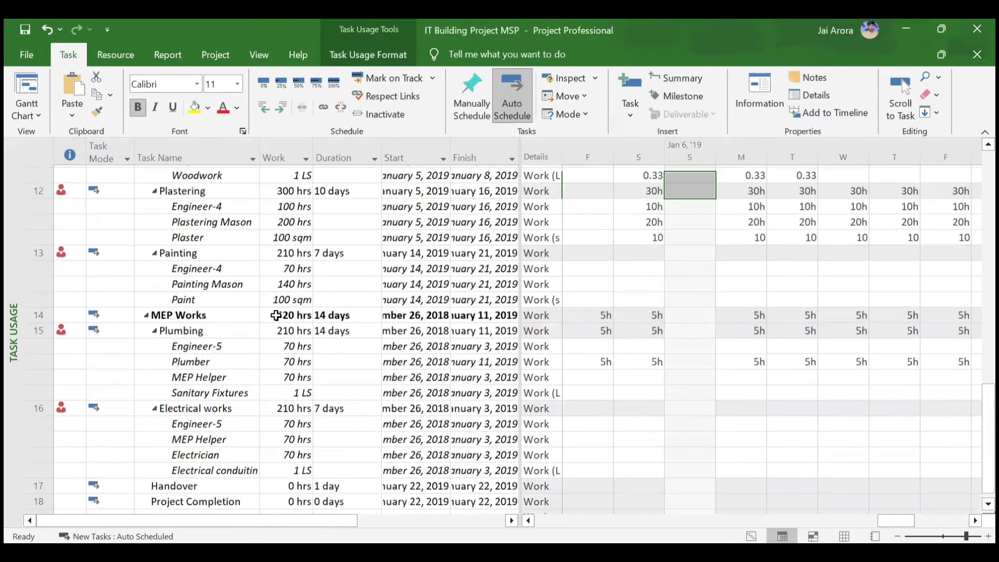
scroll(644, 323, left, 3)
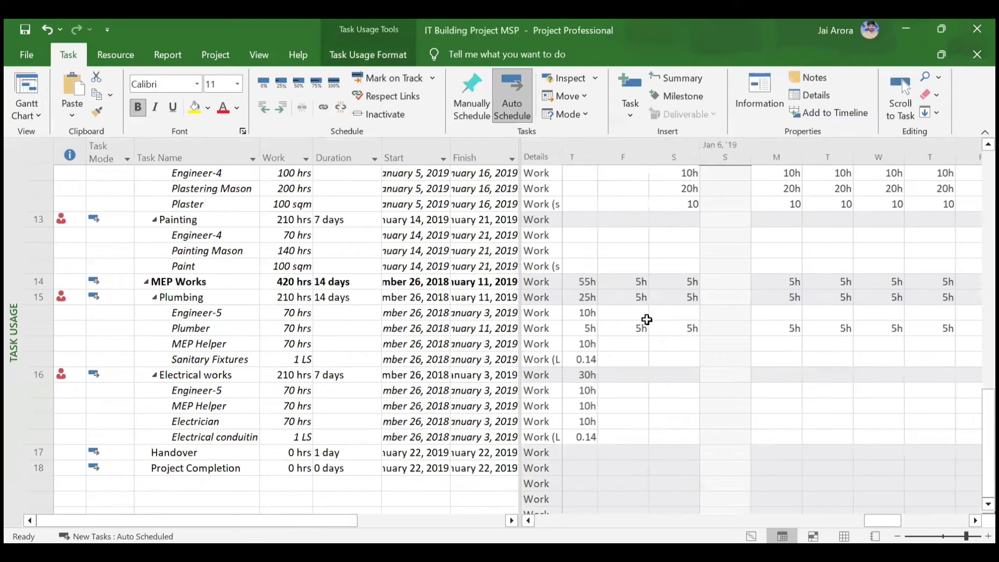
scroll(647, 320, left, 2)
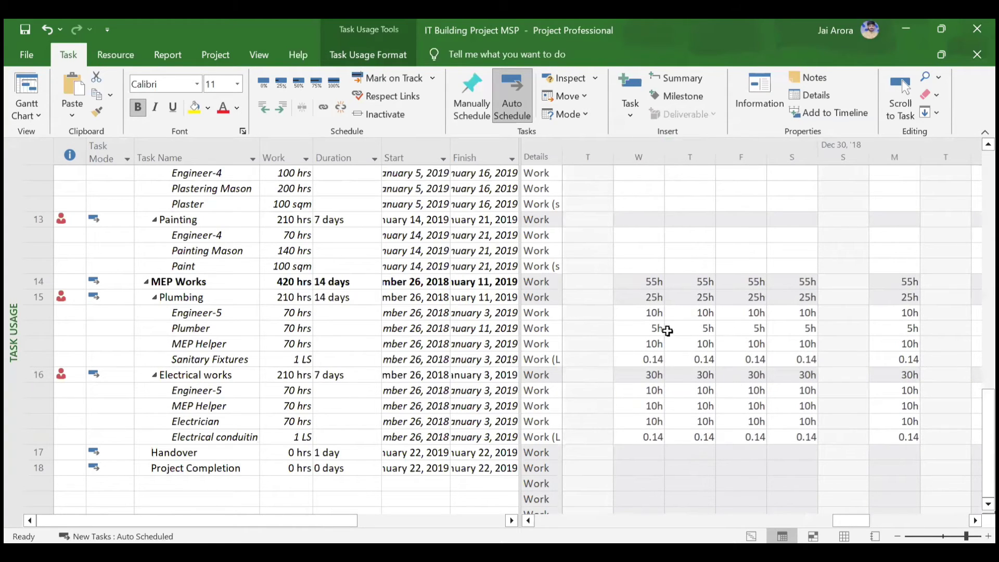
Step: Examine the Plumber's scheduled hours on the Plumbing task day by day, from December 26, 2018 through the week of January 6, 2019
click(652, 328)
scroll(653, 332, left, 2)
scroll(653, 332, right, 2)
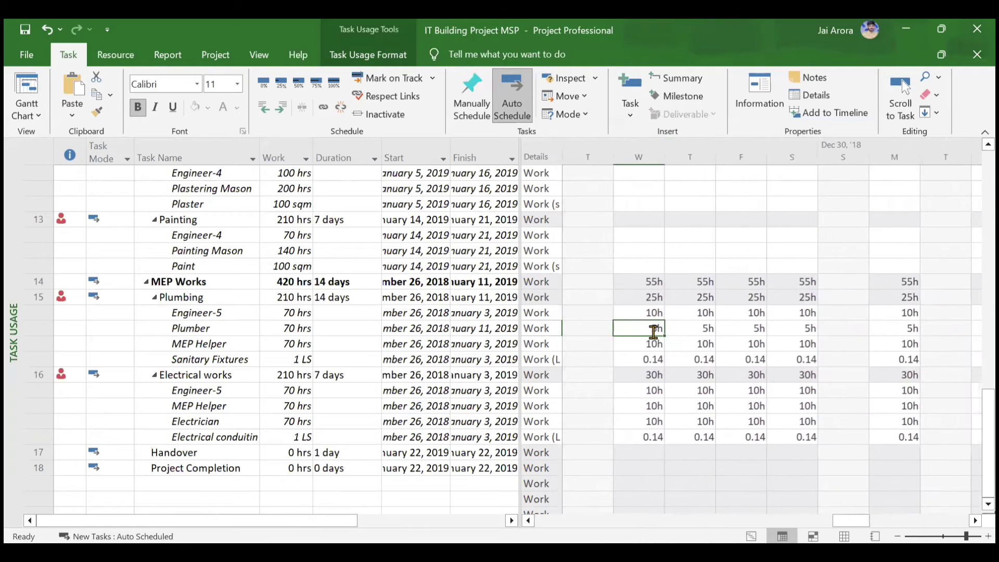
click(689, 336)
key(Right)
key(Right)
key(Right)
key(Right)
key(Right)
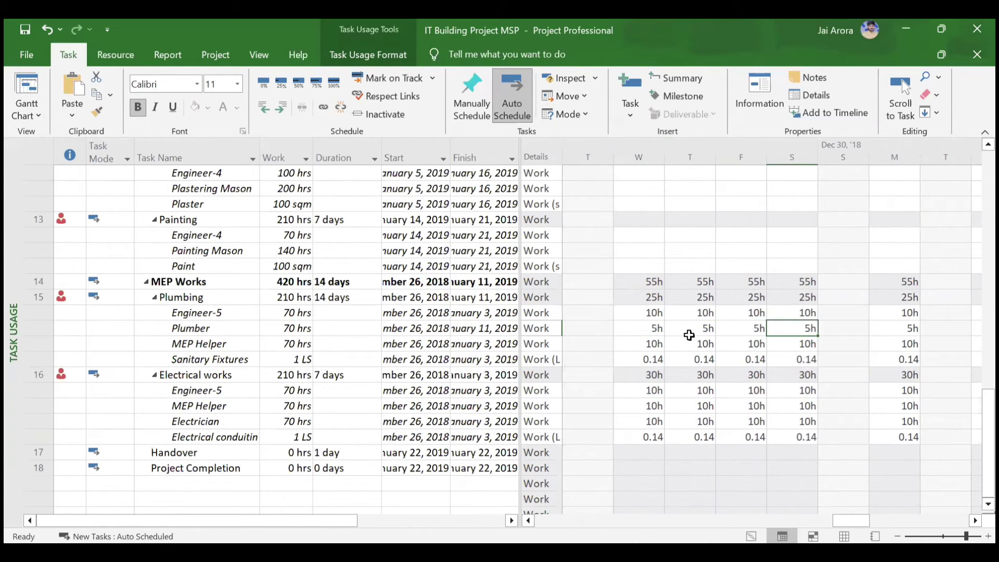
key(Right)
key(Right)
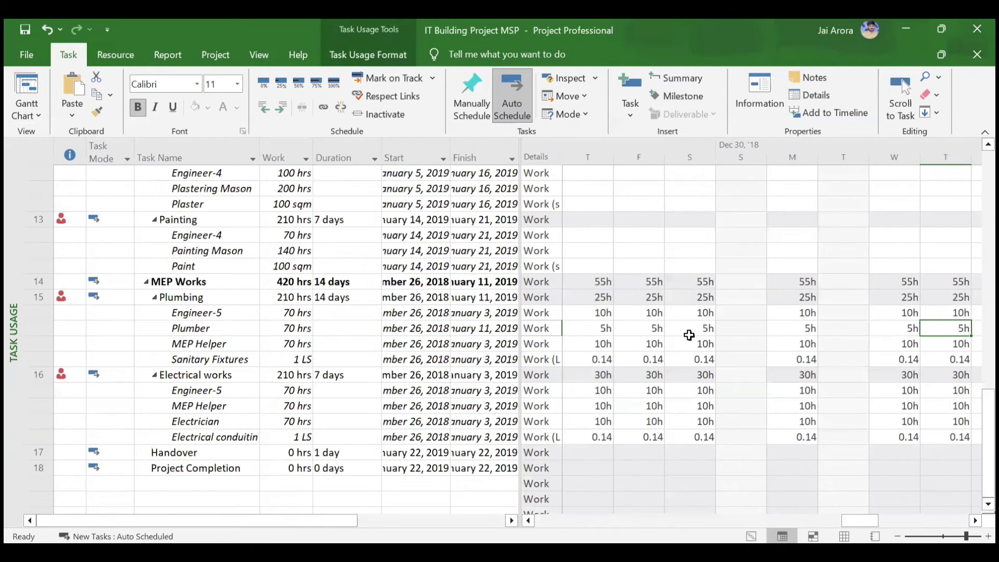
key(Right)
key(Right)
key(Right)
key(Right)
key(Right)
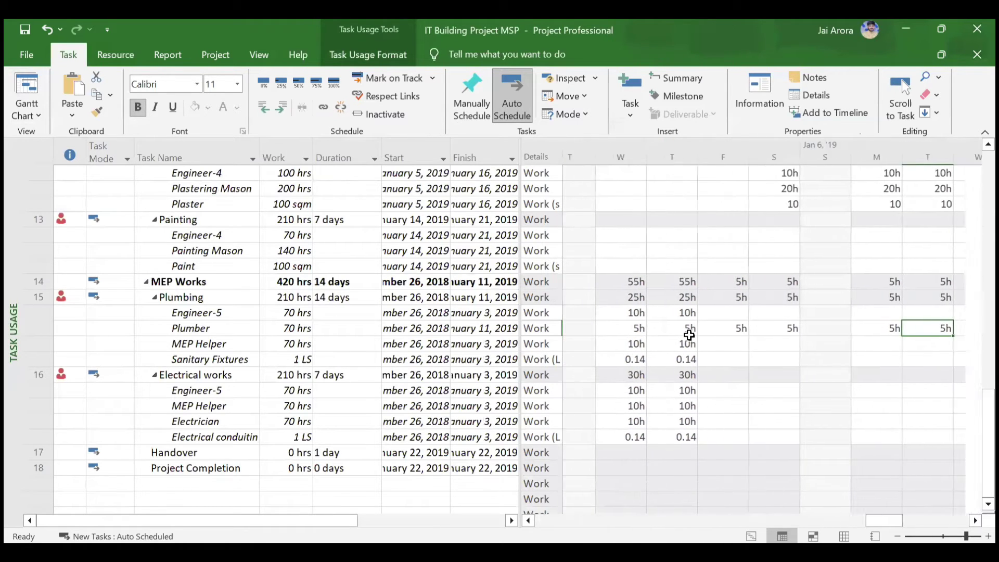
key(Right)
key(Right)
key(Right)
key(Right)
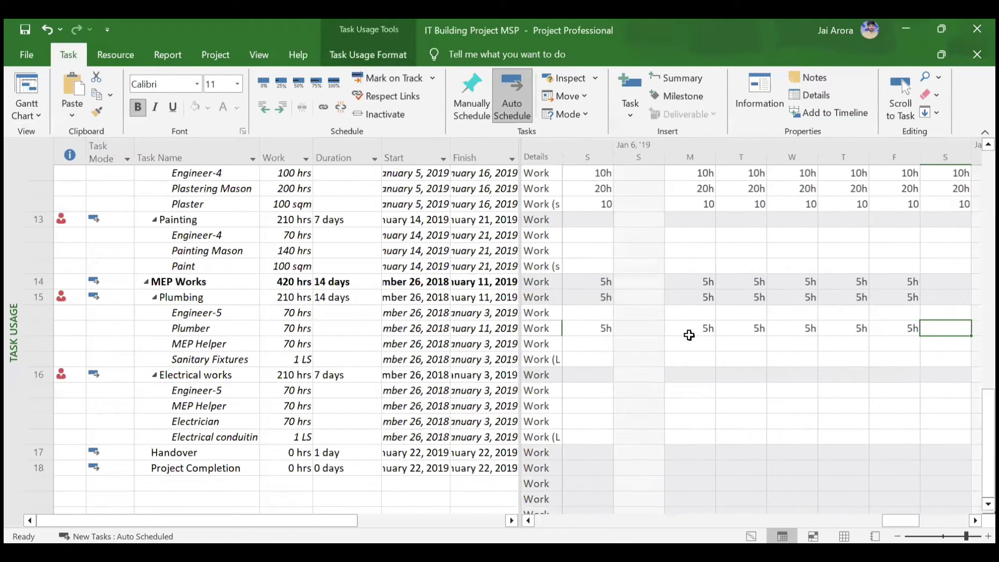
key(Left)
key(Left)
key(Left)
key(Left)
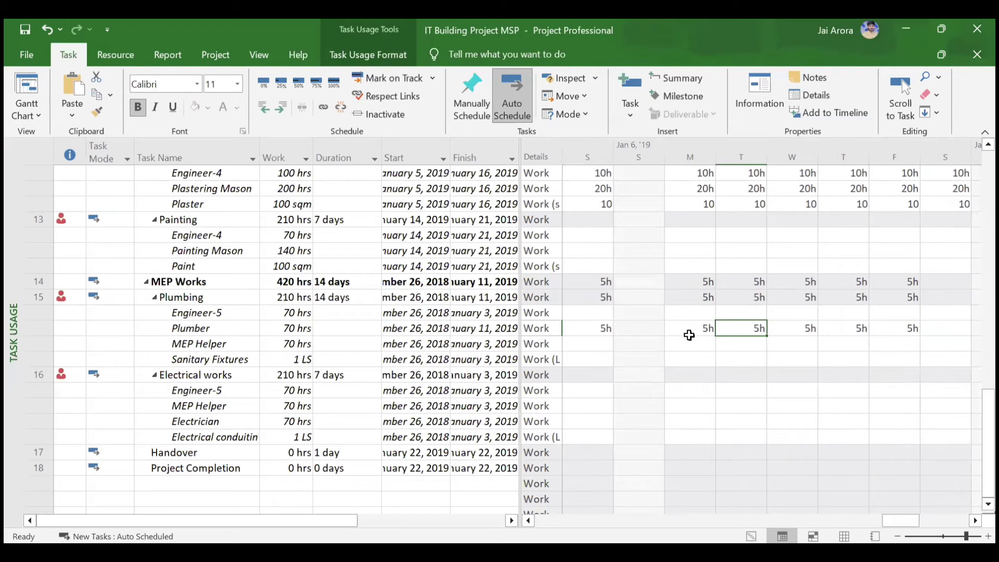
Step: Compare the Plumber's total work on the Plumbing task with the daily hours spread across the timesheet
click(287, 331)
click(286, 331)
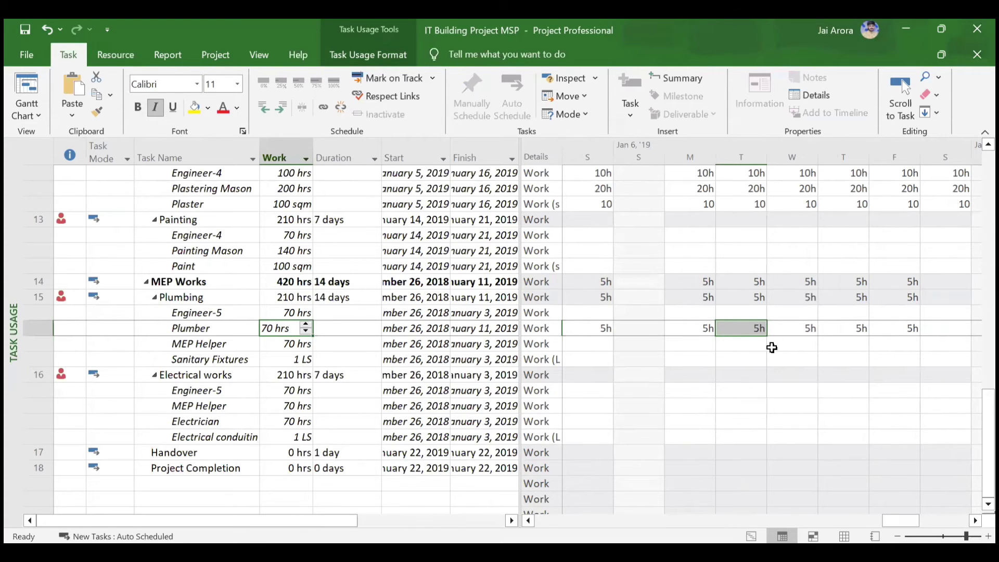
scroll(772, 347, left, 3)
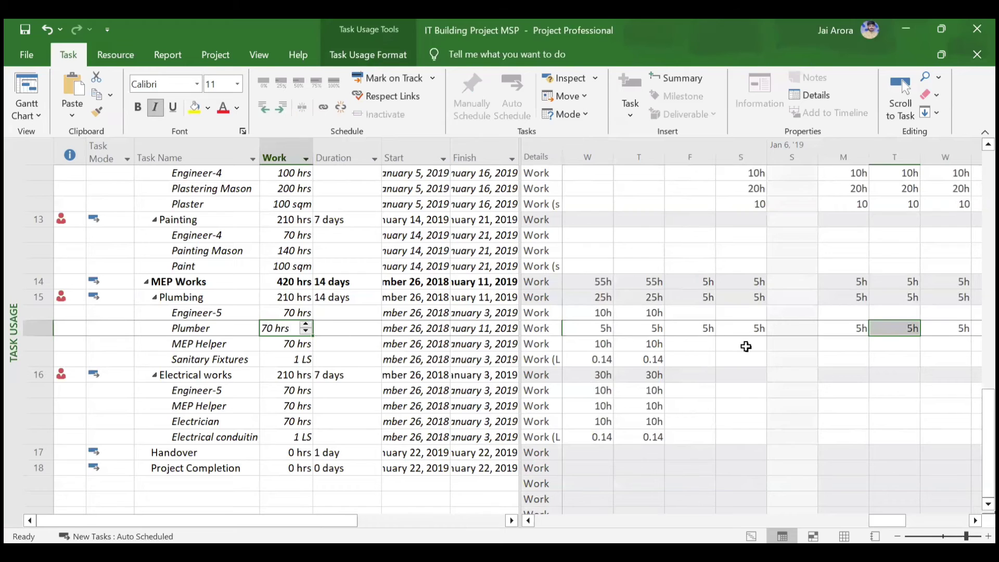
scroll(742, 345, right, 4)
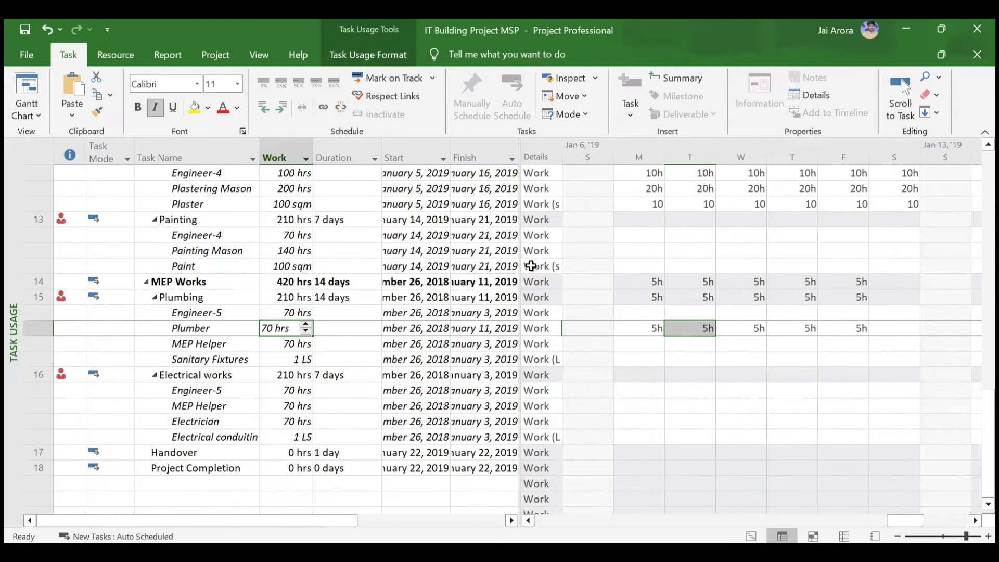
Step: Review the Plumbing task's cost, assigned resources and dates in the Gantt Chart table
click(29, 89)
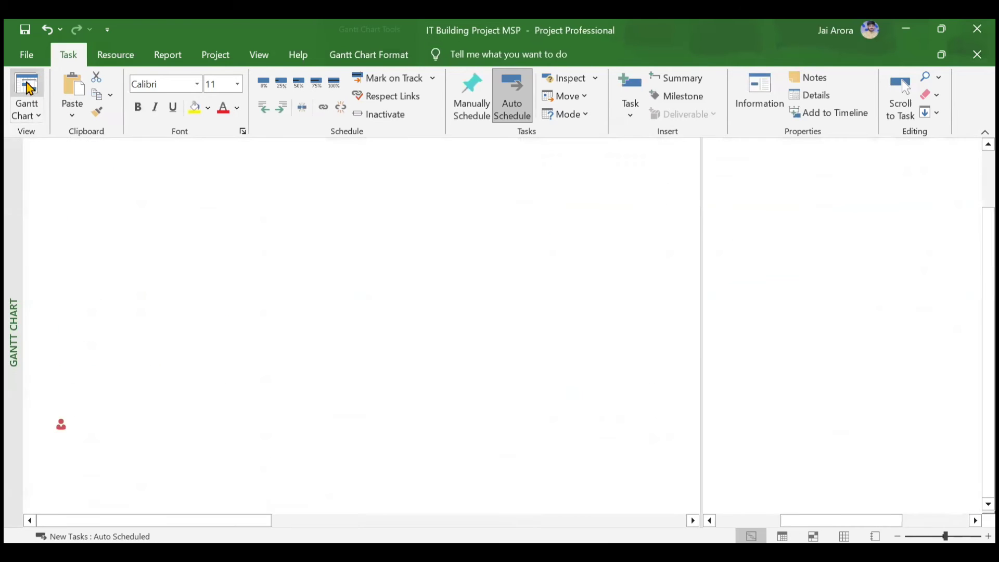
scroll(357, 339, down, 1)
scroll(358, 339, right, 2)
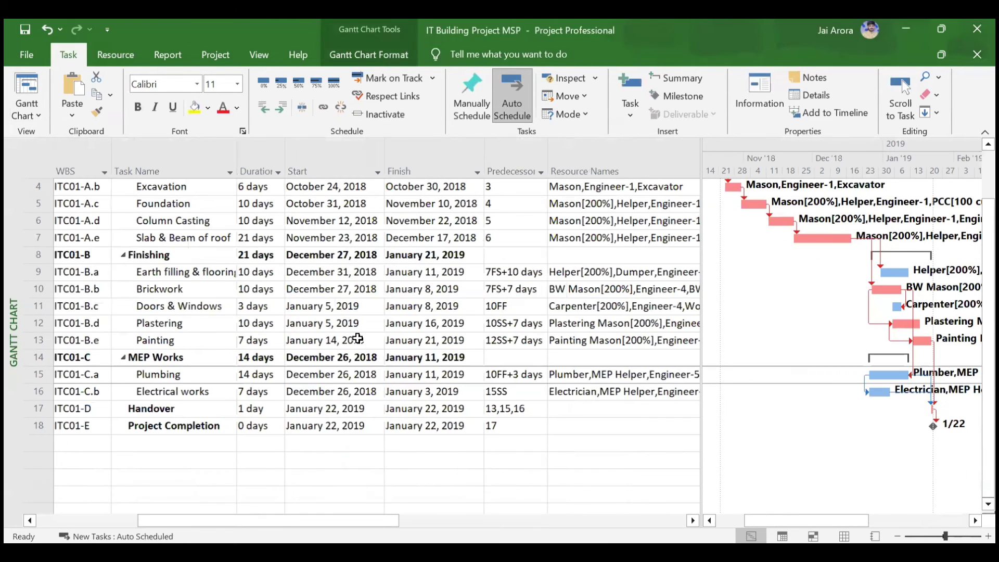
scroll(358, 338, right, 5)
click(97, 373)
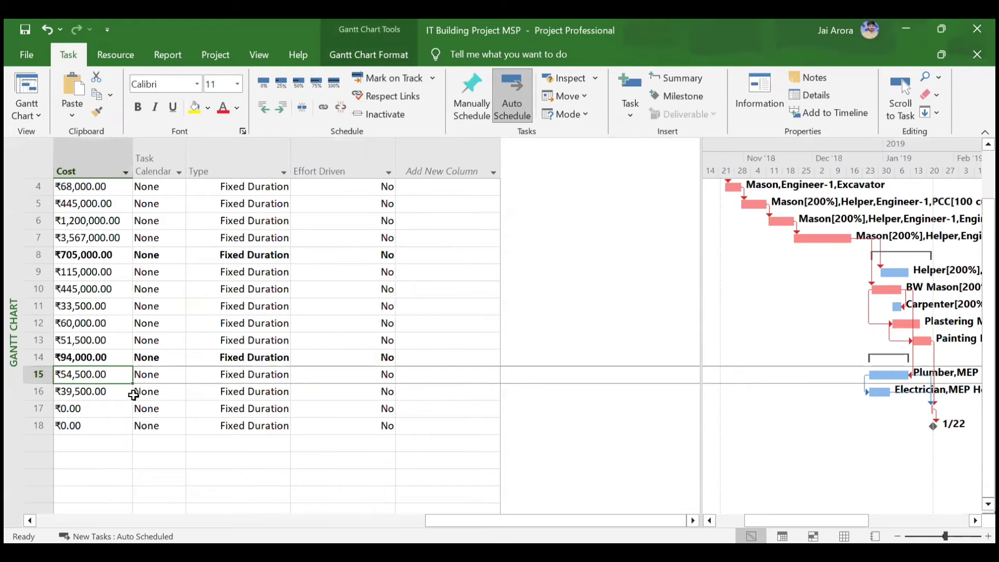
scroll(165, 404, left, 3)
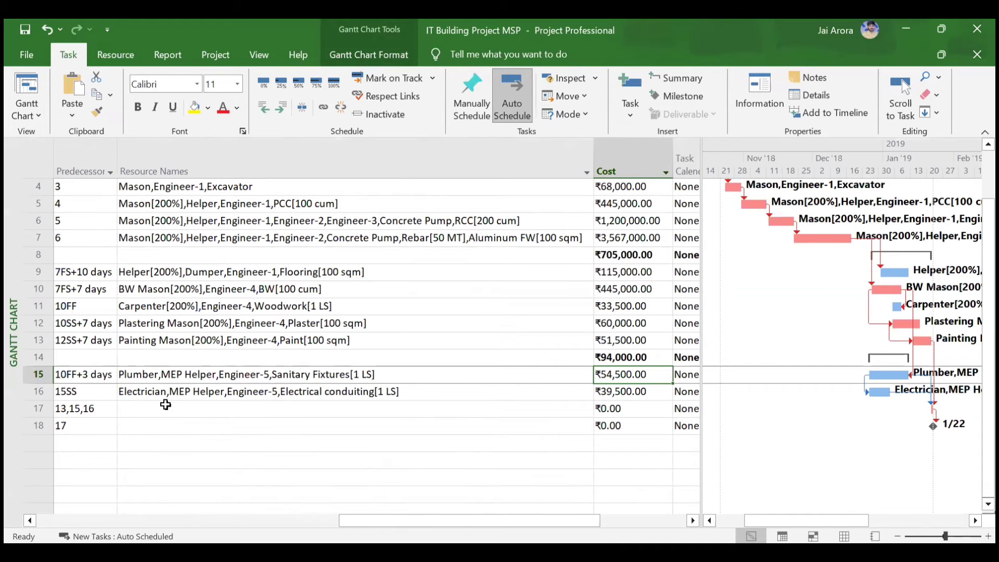
scroll(165, 404, left, 5)
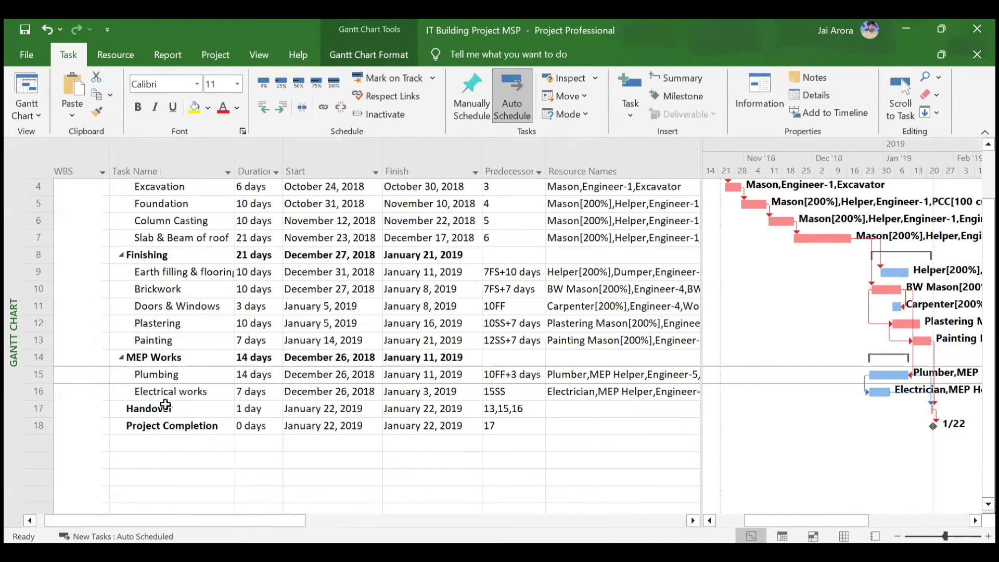
scroll(165, 404, left, 3)
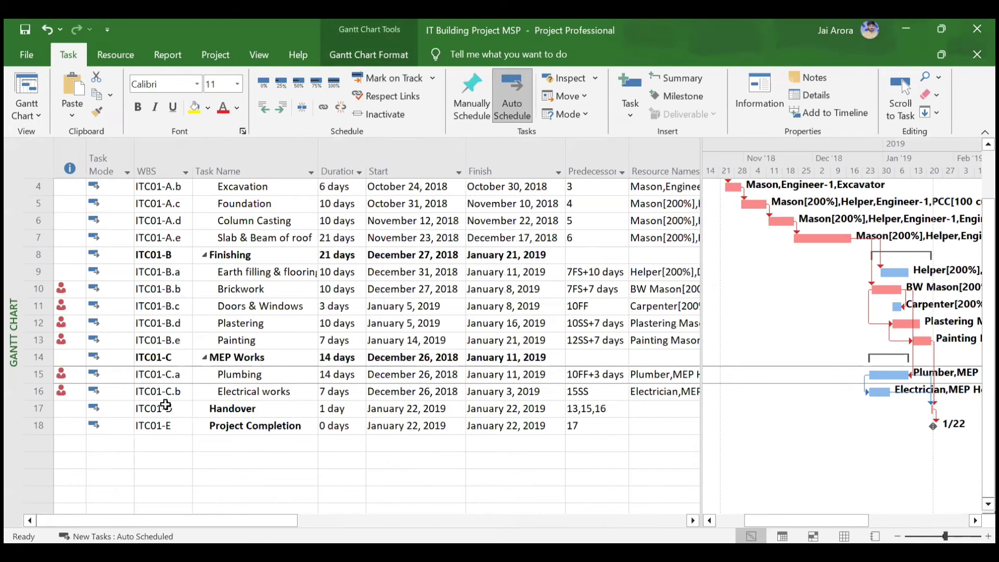
scroll(165, 404, up, 1)
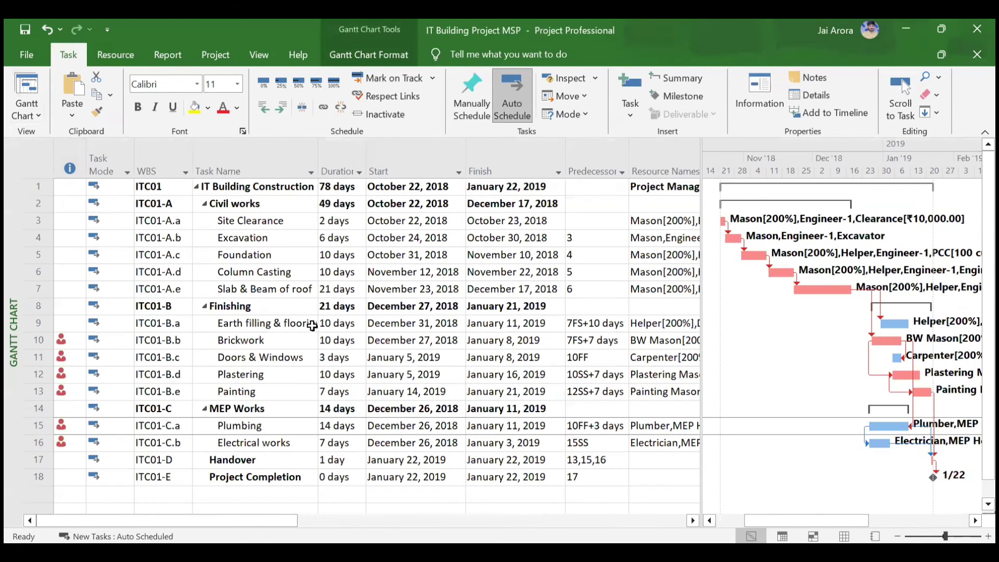
Step: Add the Actual Work detail row to the timesheet in the Task Usage view
click(26, 124)
click(68, 282)
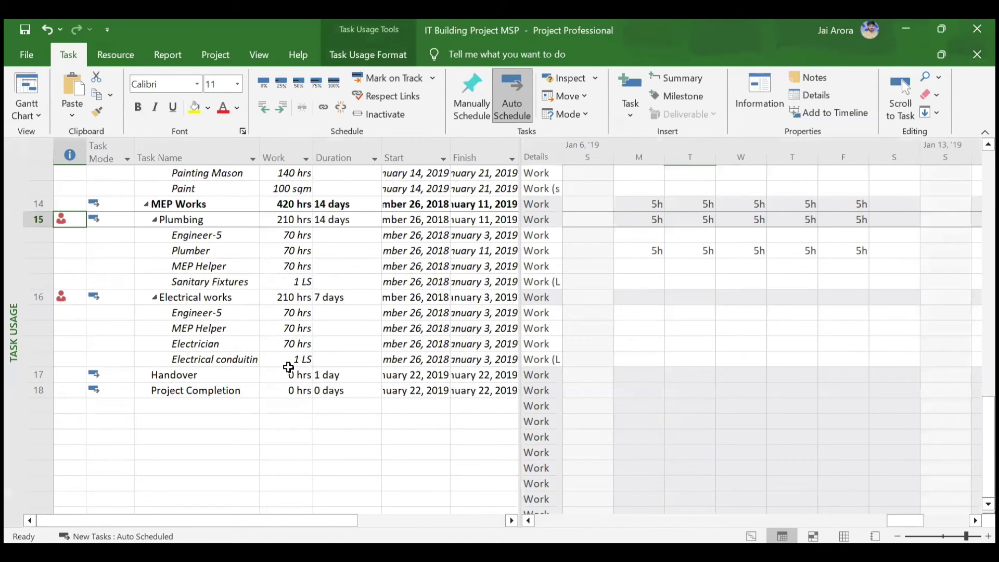
scroll(289, 367, up, 1)
click(675, 311)
right_click(677, 310)
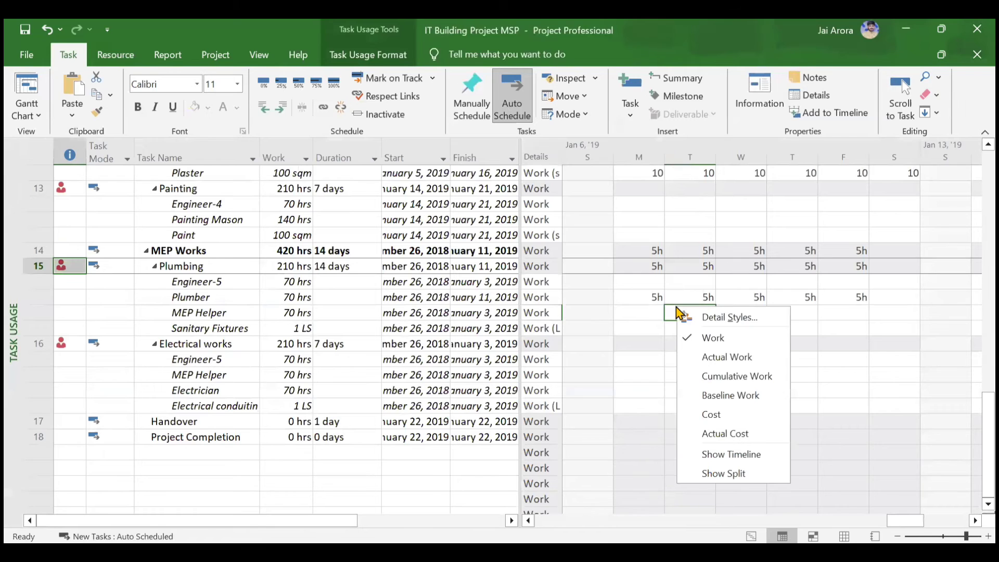
click(712, 358)
scroll(675, 341, down, 4)
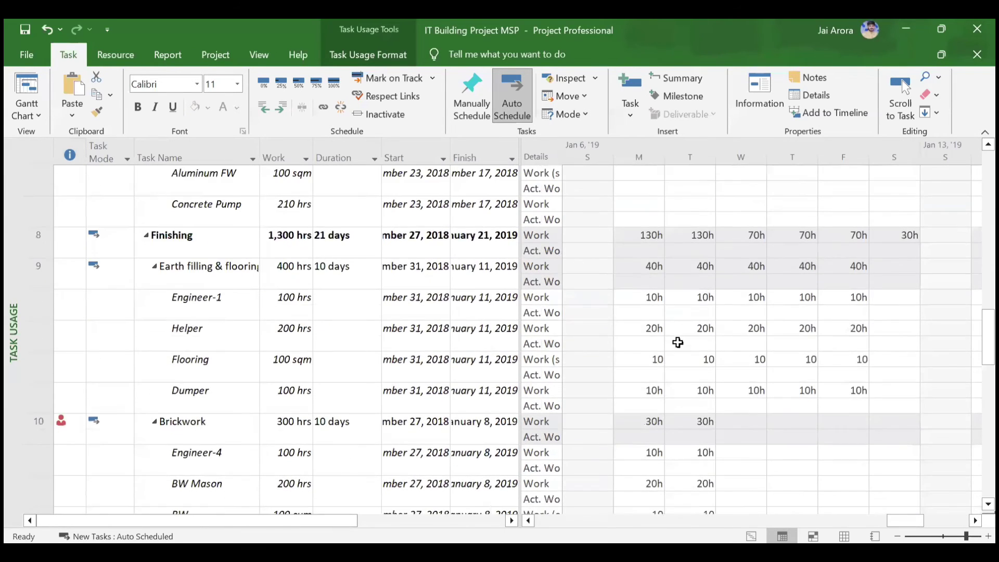
Step: Record 4 hours of actual work for the Plumber on the Plumbing task on Wednesday, December 26, 2018
scroll(678, 342, up, 3)
scroll(677, 342, down, 6)
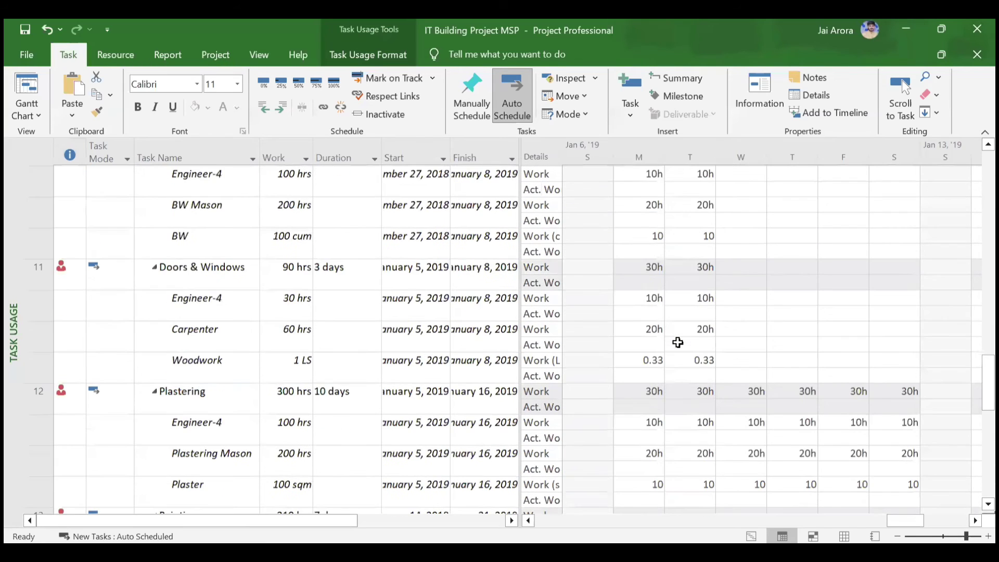
scroll(677, 342, down, 4)
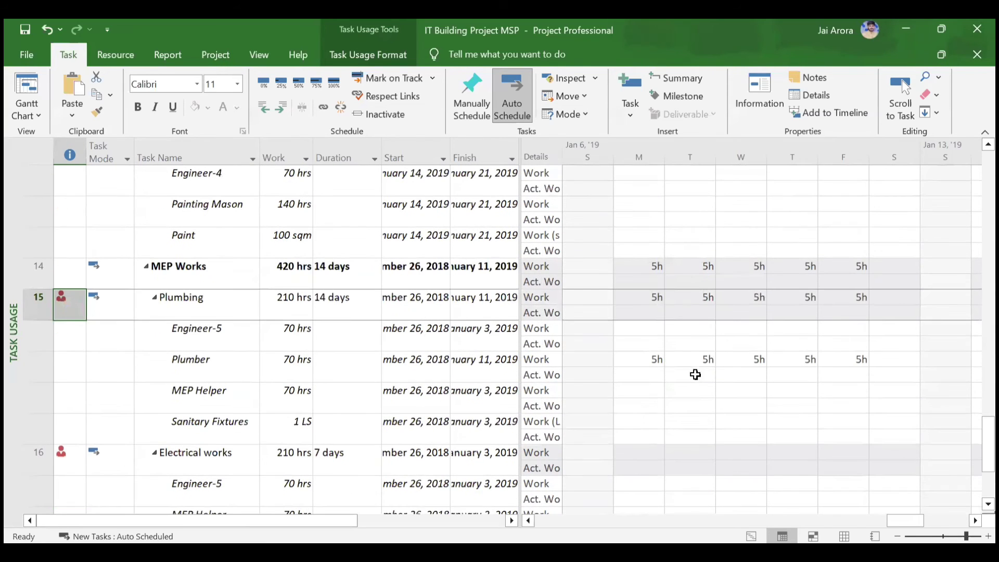
click(652, 359)
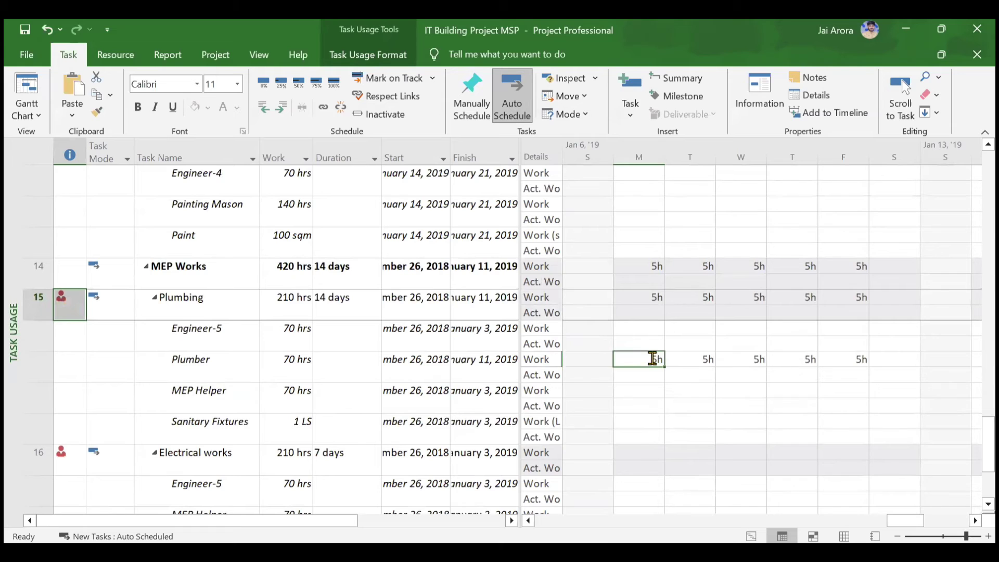
scroll(727, 374, left, 5)
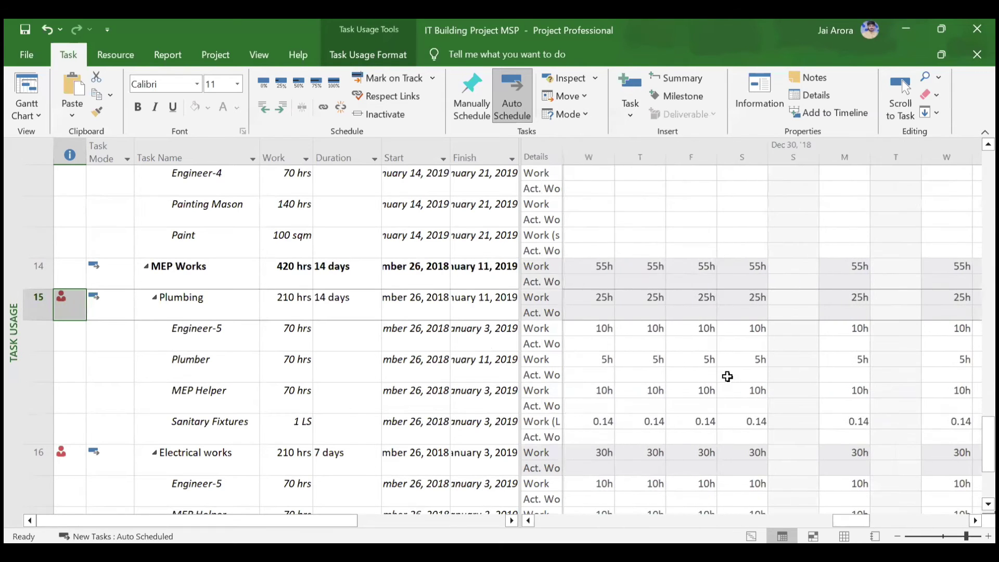
scroll(726, 376, left, 3)
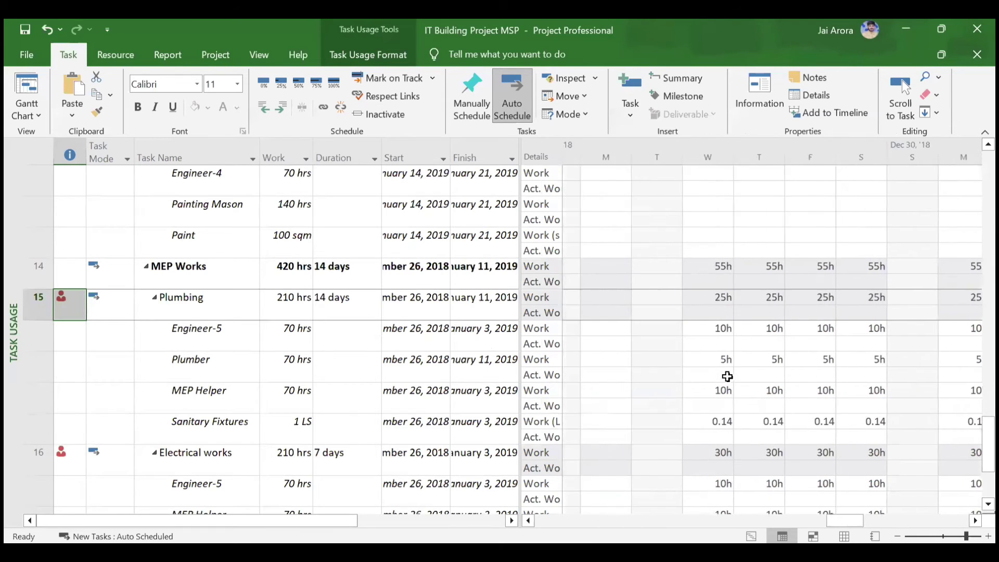
click(697, 375)
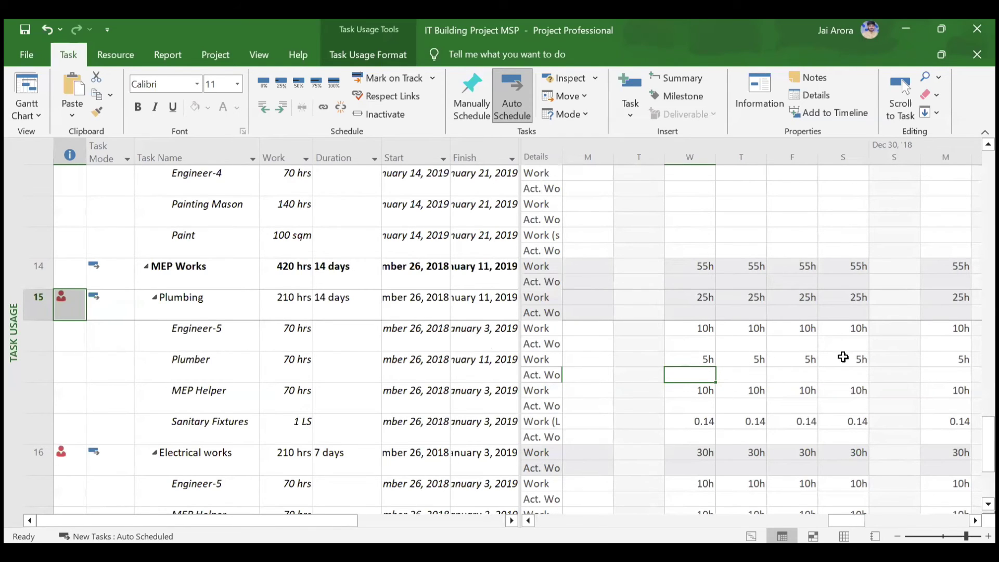
text(4)
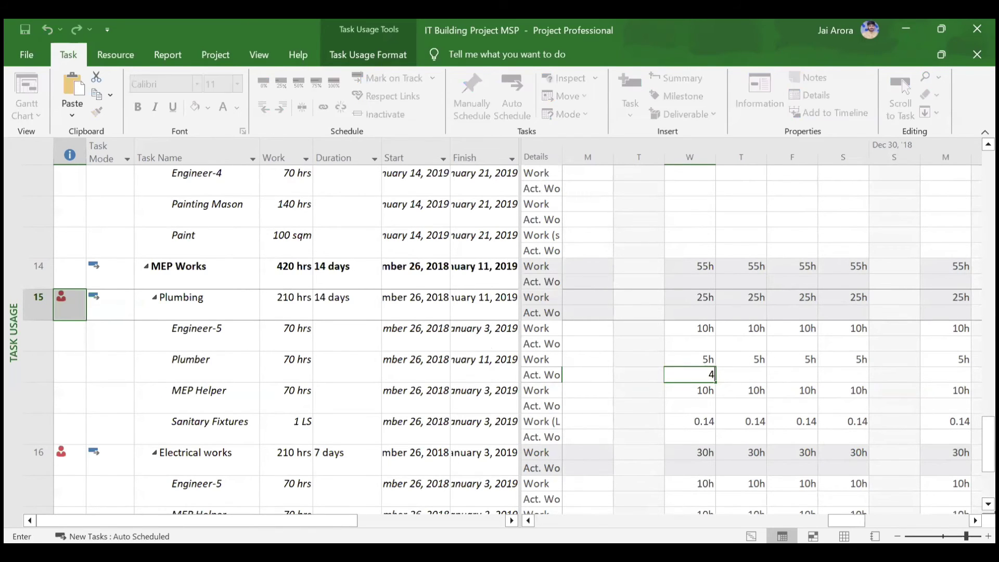
key(Return)
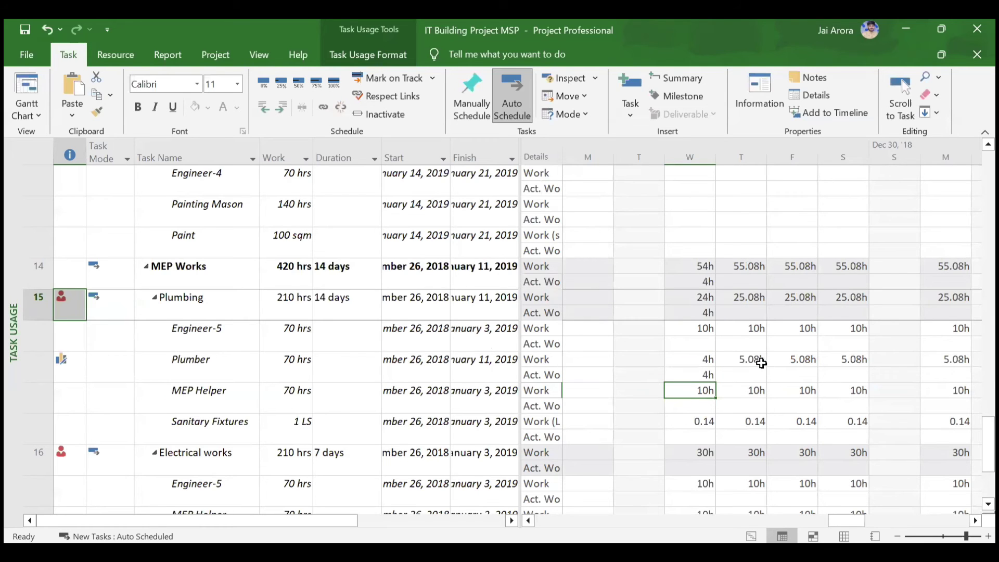
Step: Compare the Plumber's scheduled work with the actual work on the Plumbing task from December 26, 2018 through early January 2019
scroll(761, 363, right, 2)
scroll(761, 363, right, 6)
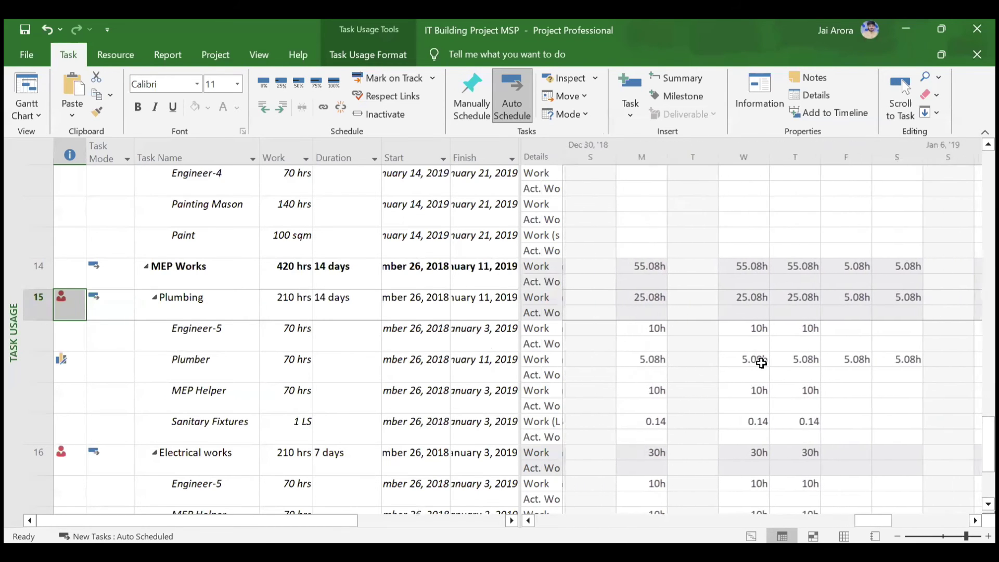
scroll(761, 362, left, 6)
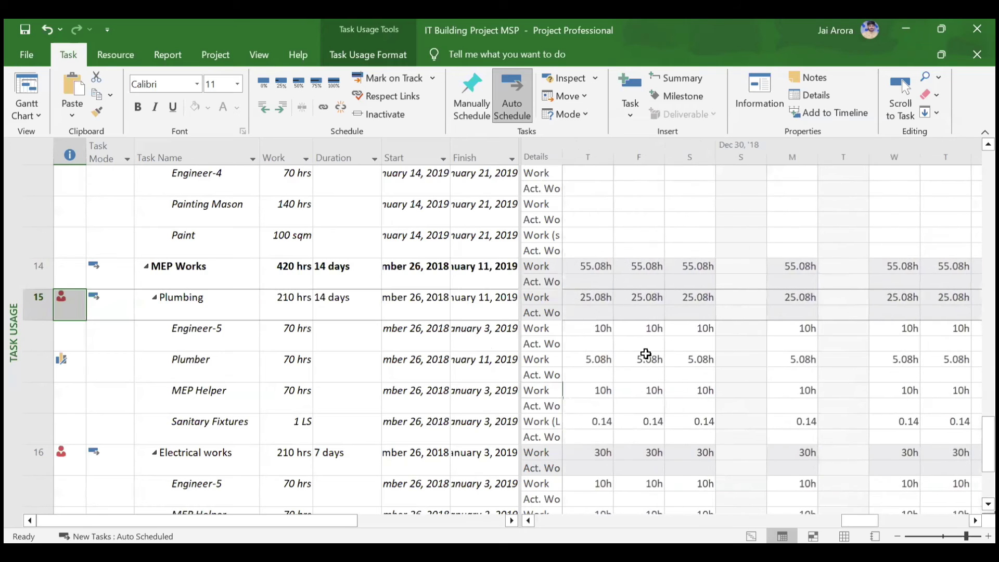
scroll(646, 353, left, 1)
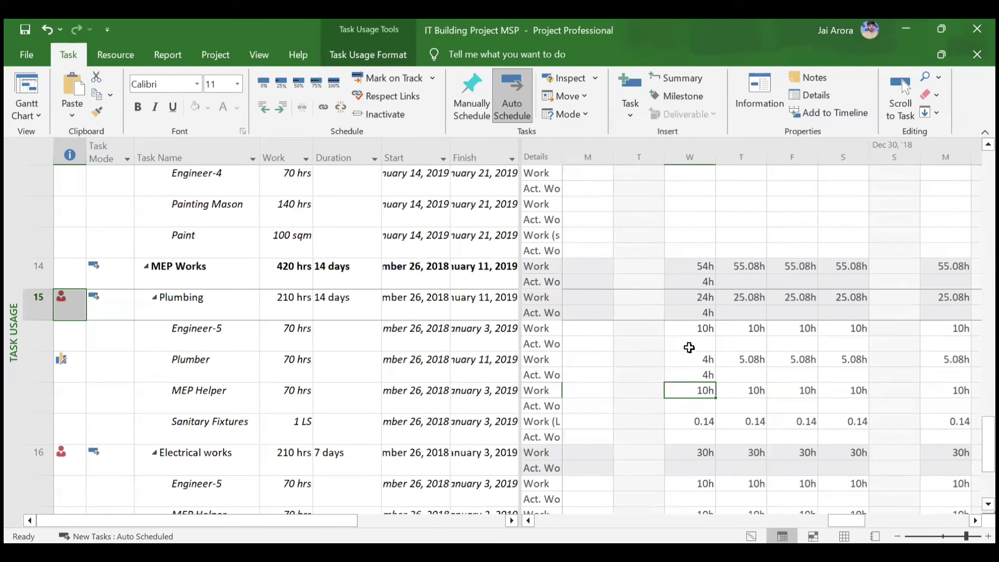
scroll(741, 373, right, 1)
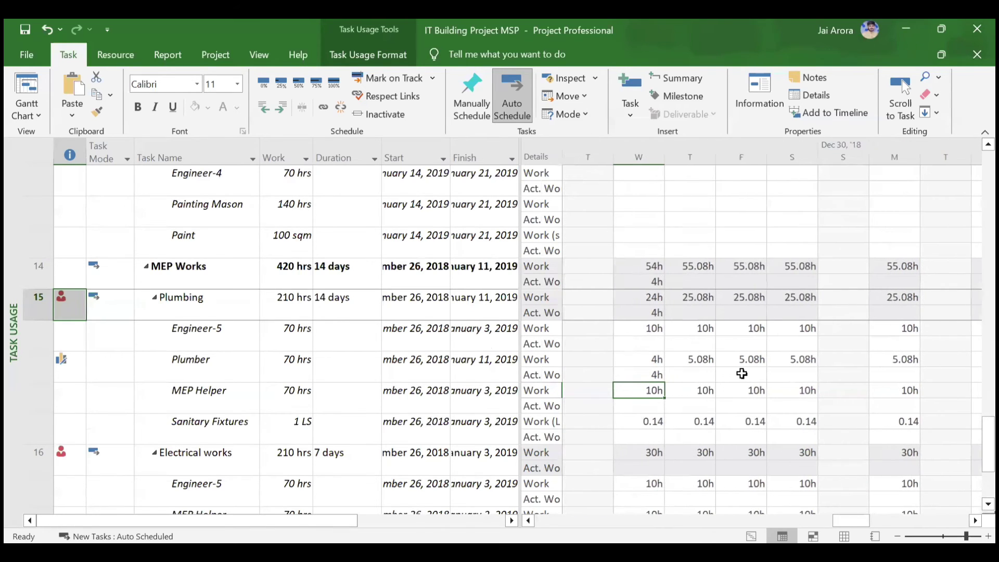
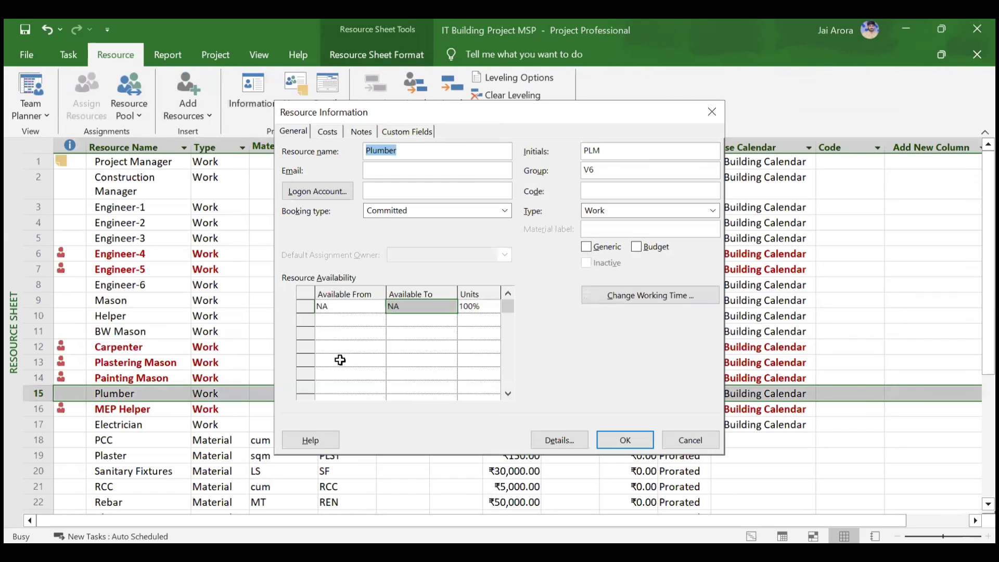
Step: Review the Plumber's availability dates and units in the resource information, leaving them as they are
click(337, 307)
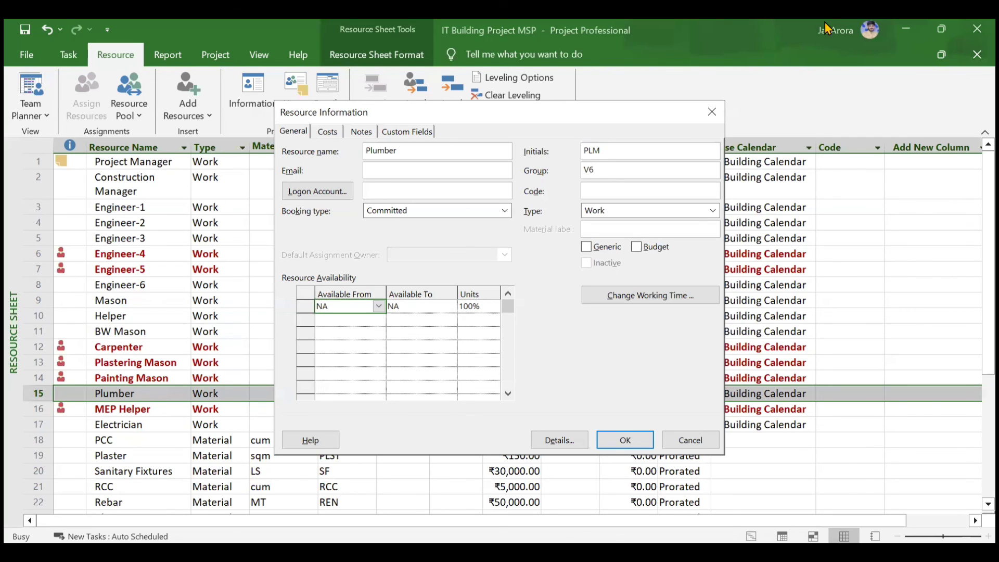
click(712, 112)
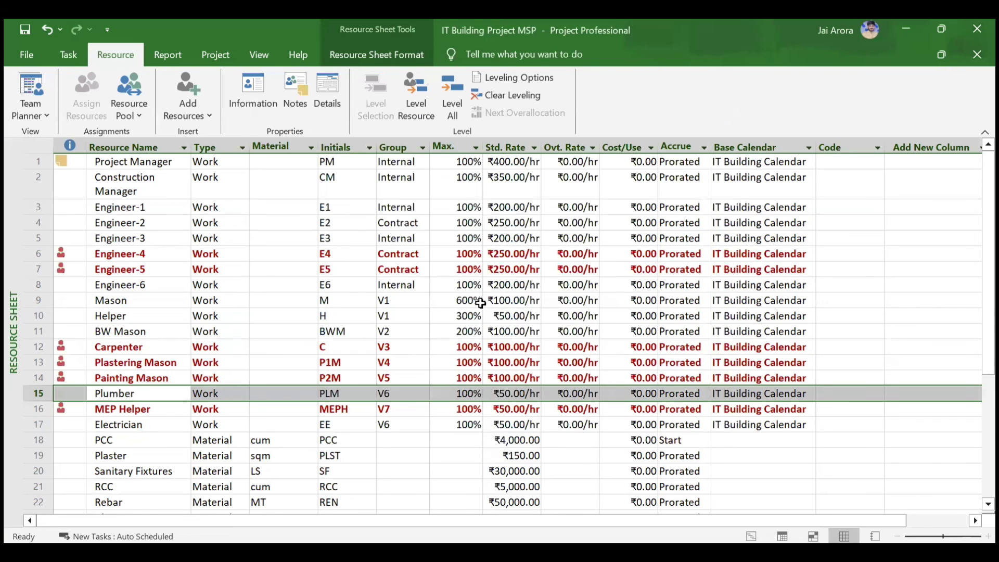